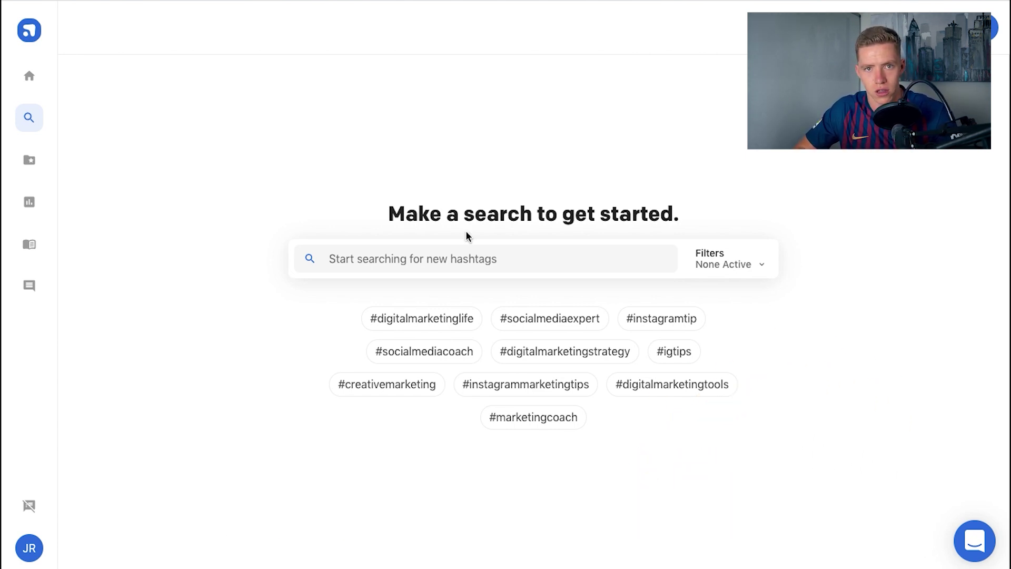
Apply the Smart Filters to the hashtag search and search for "socialmedia".
left_click(741, 266)
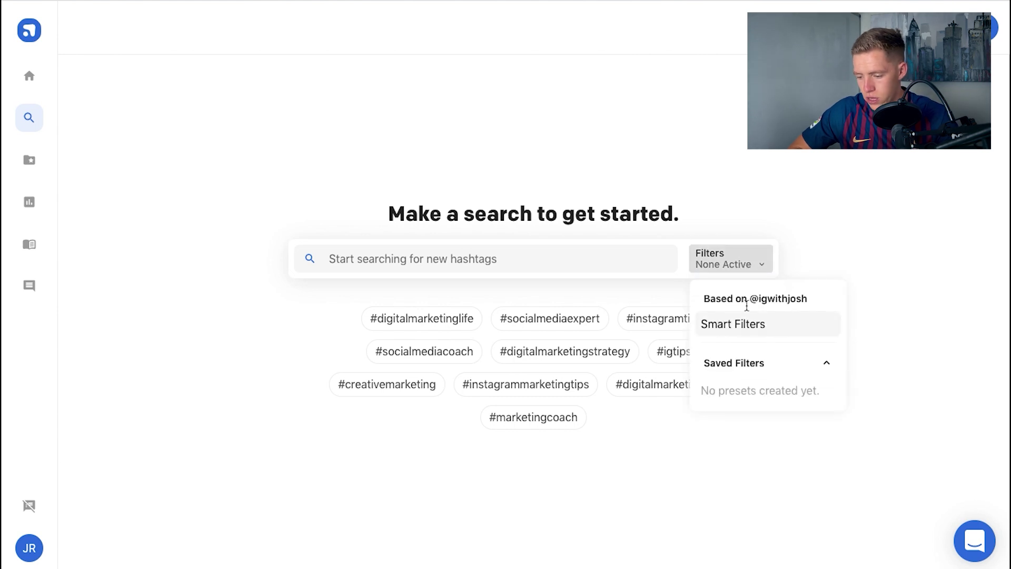
left_click(753, 329)
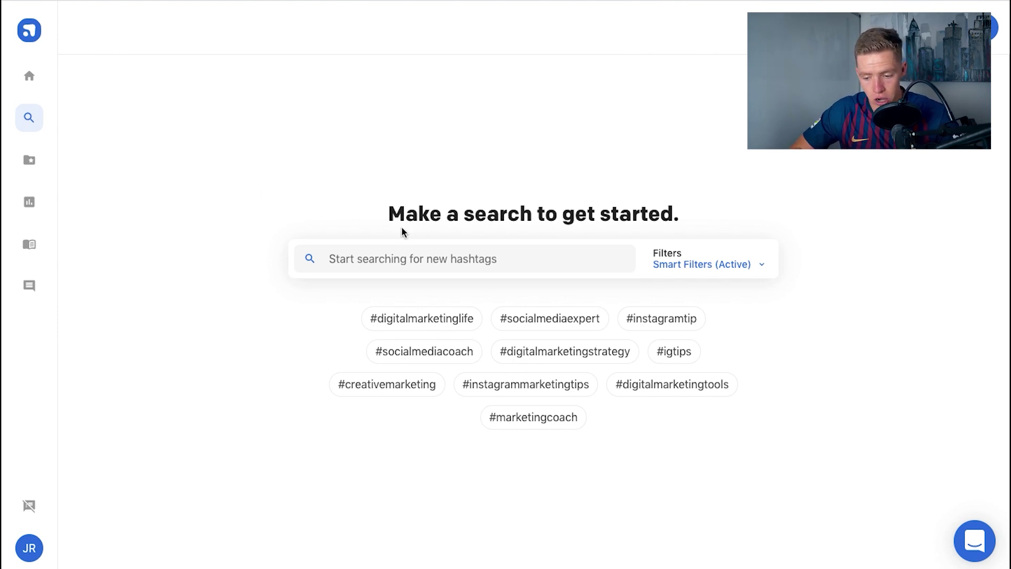
left_click(402, 253)
type("#")
key("BackSpace")
type("socialmedia")
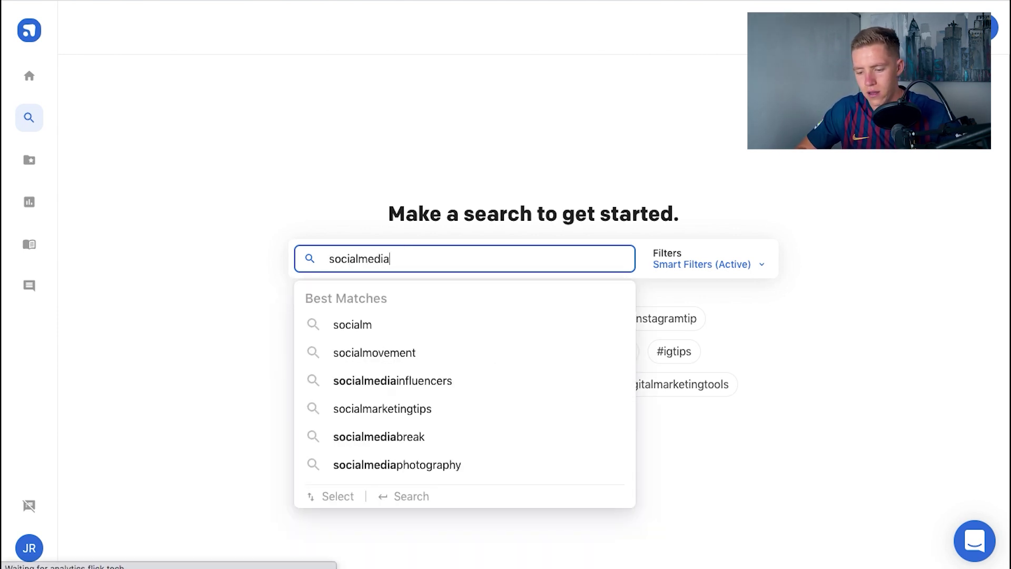
key("Return")
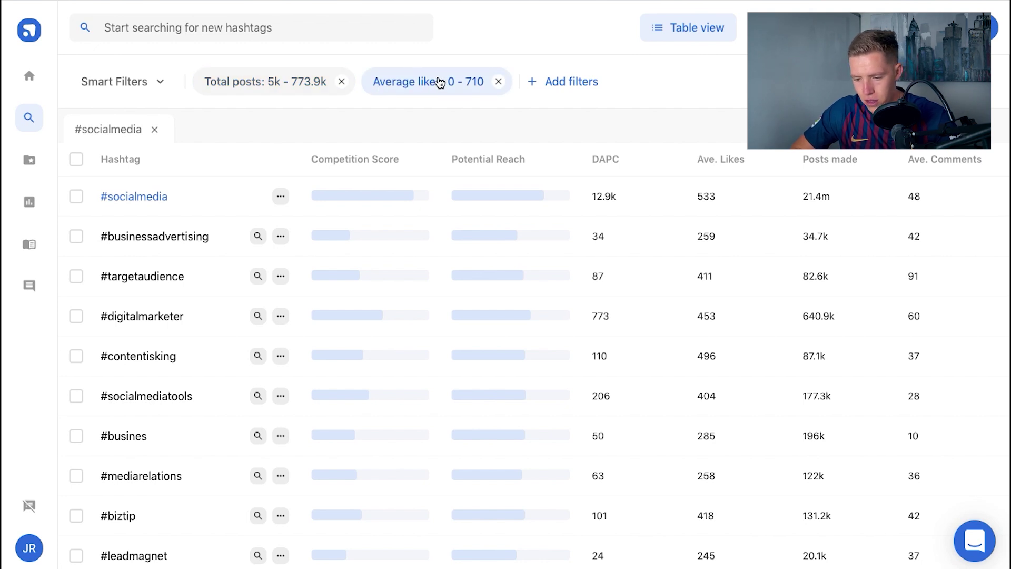
Select #businessadvertising and #digitalmarketer in the #socialmedia results.
scroll(472, 248, "down", 1)
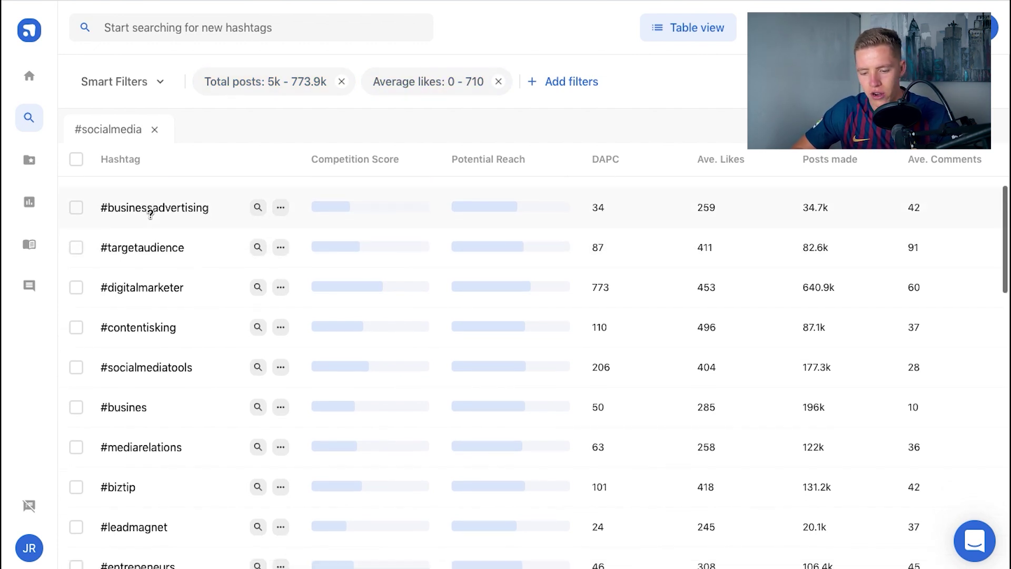
scroll(150, 213, "up", 1)
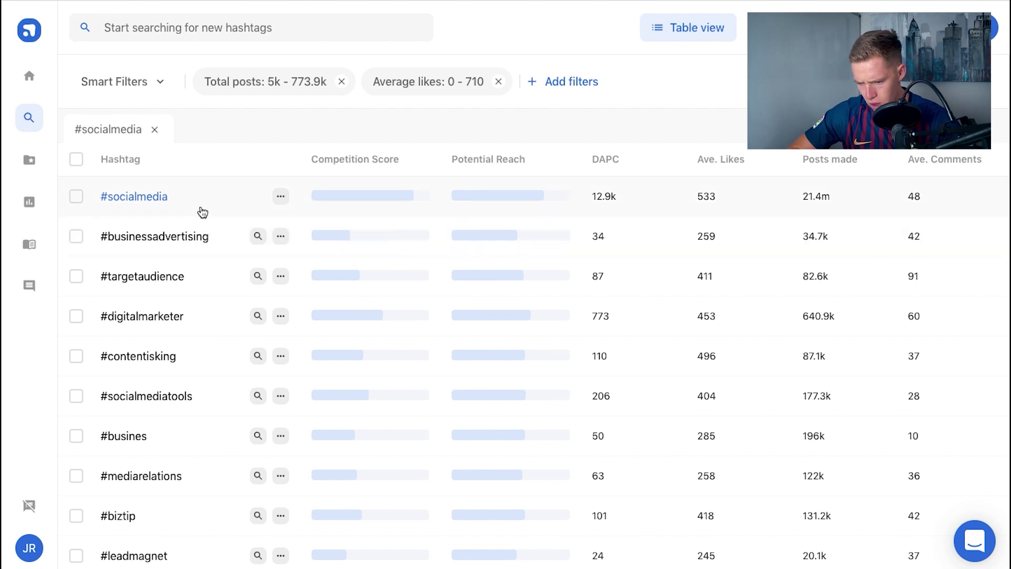
left_click(79, 239)
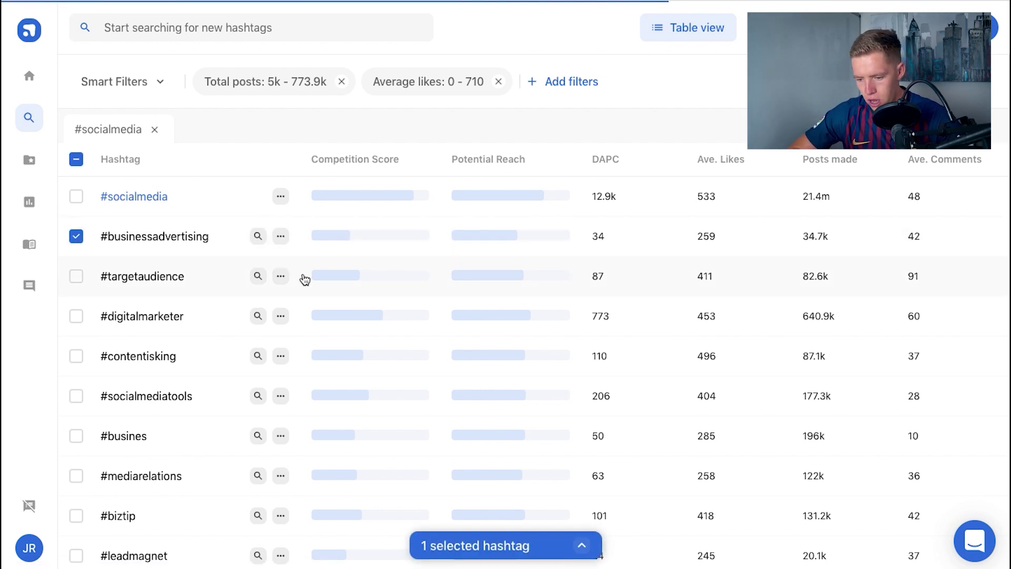
scroll(418, 323, "down", 1)
left_click(73, 293)
scroll(72, 294, "down", 1)
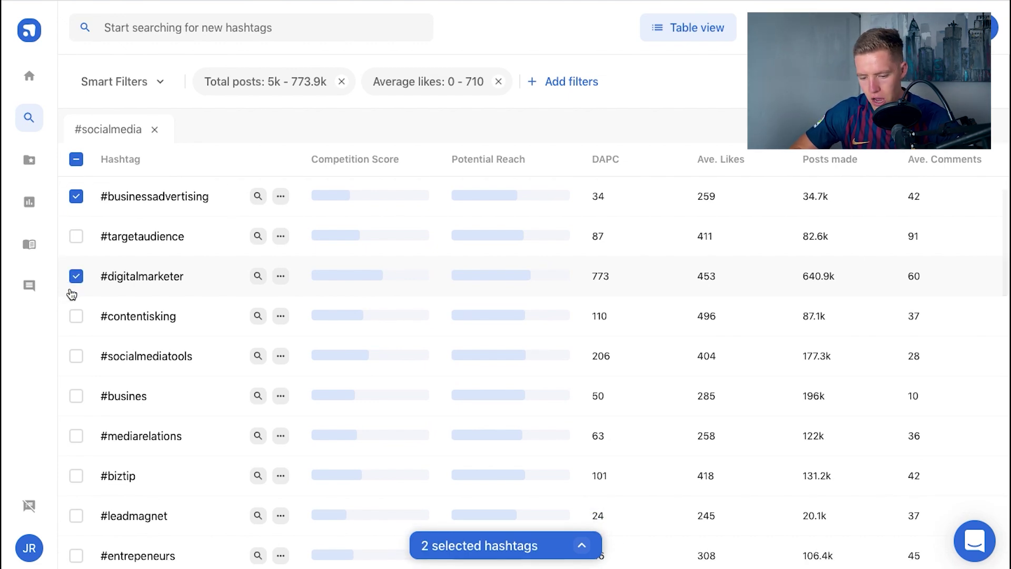
Add #marketingservices and #organicgrowth from the #socialmedia results to the selection.
scroll(72, 293, "down", 3)
scroll(72, 294, "down", 10)
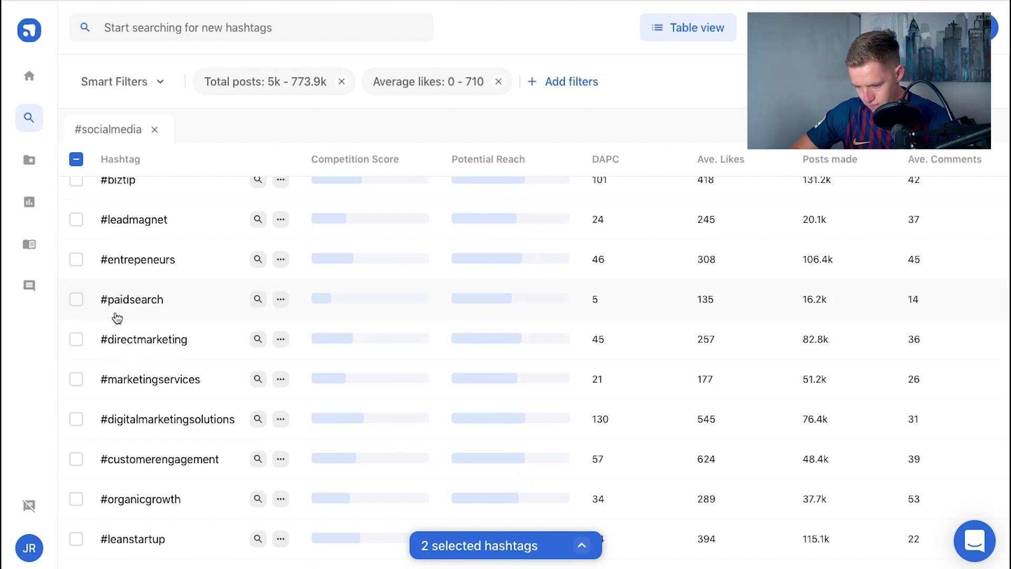
scroll(99, 331, "down", 1)
left_click(82, 350)
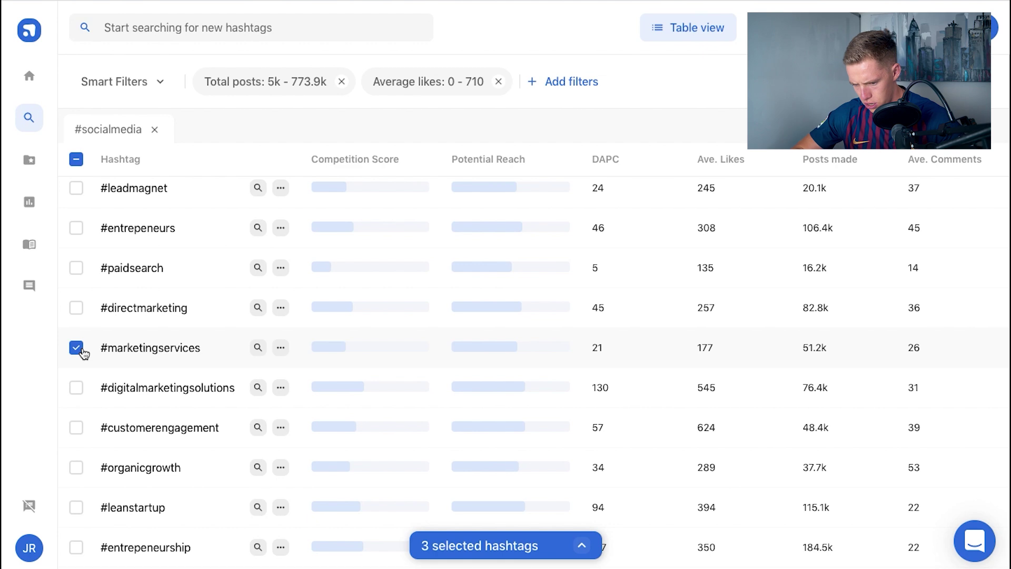
scroll(81, 350, "down", 1)
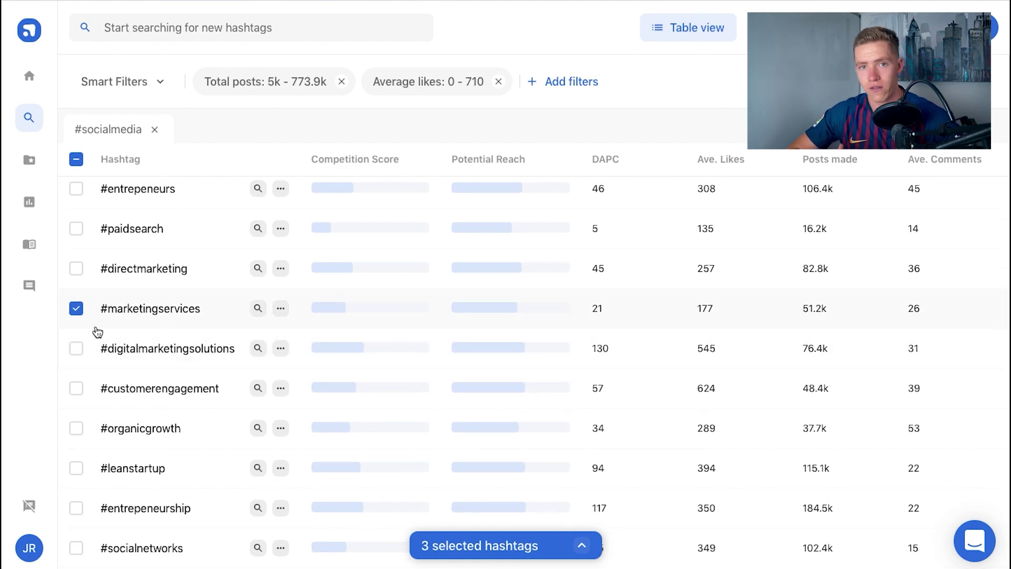
scroll(98, 332, "down", 2)
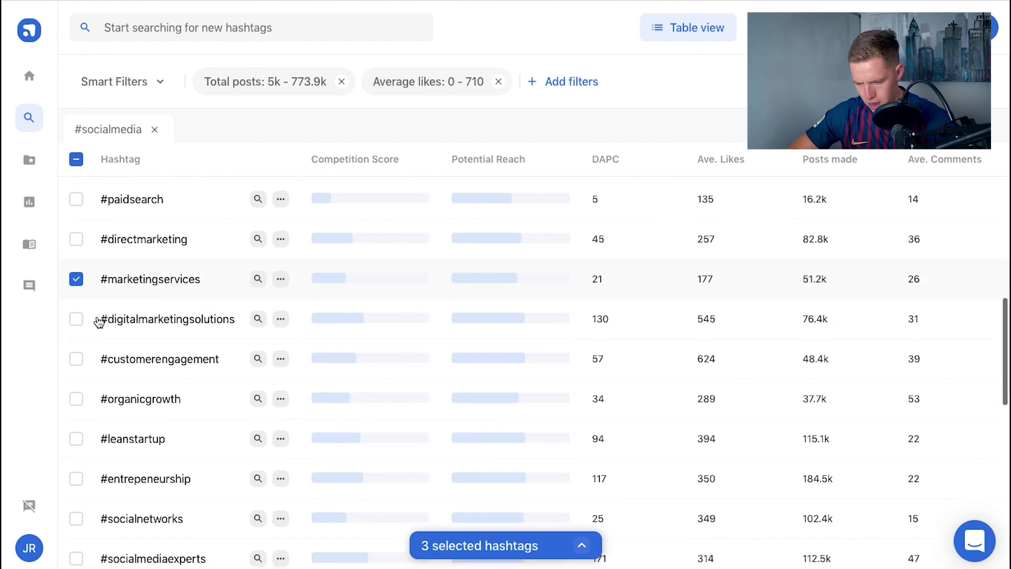
left_click(85, 337)
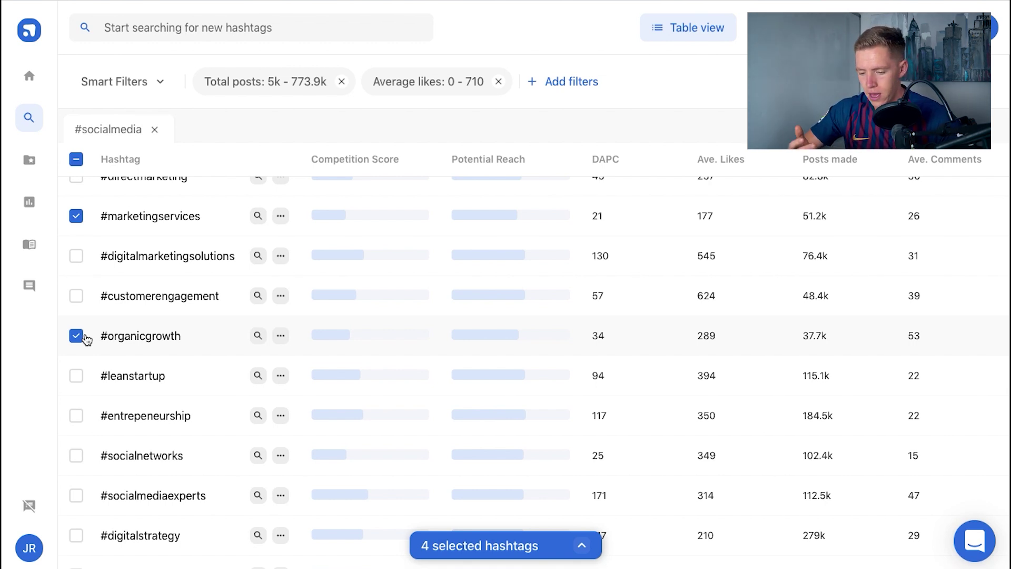
Add #socialnetworks, #marketingfirm and #socialmediamarketer from the #socialmedia results to the selection.
scroll(84, 338, "down", 3)
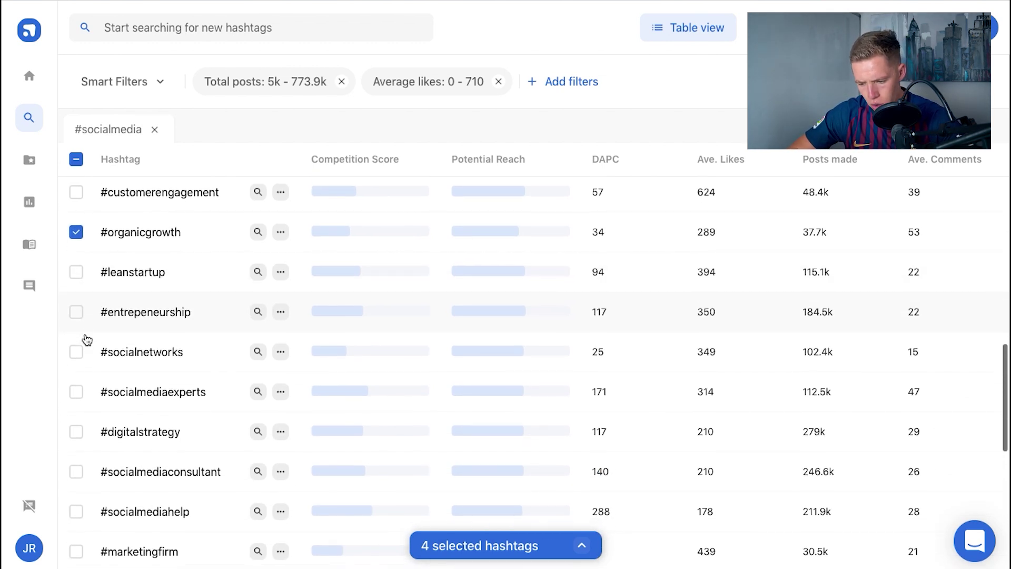
left_click(77, 331)
scroll(79, 336, "down", 2)
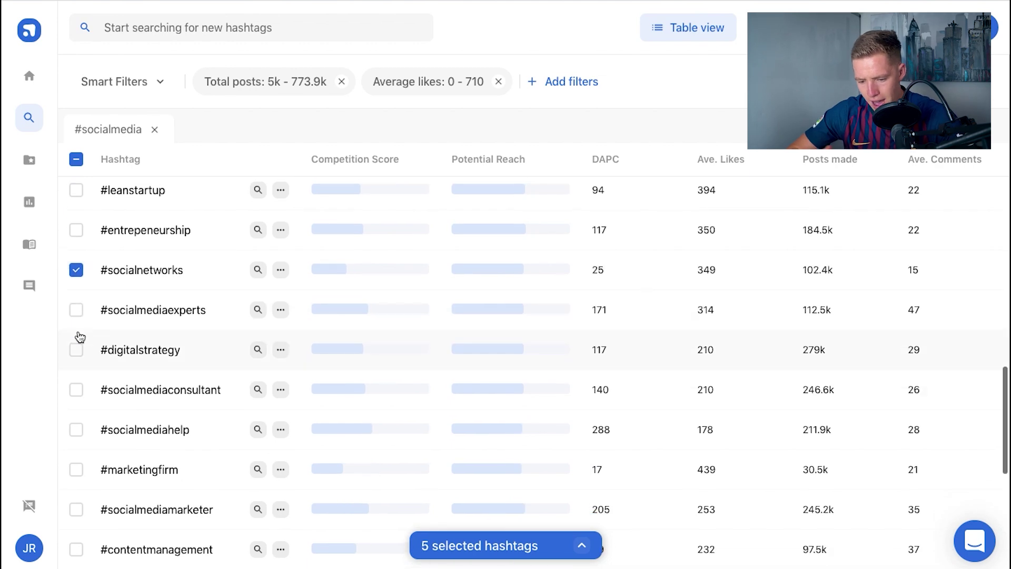
scroll(79, 336, "down", 2)
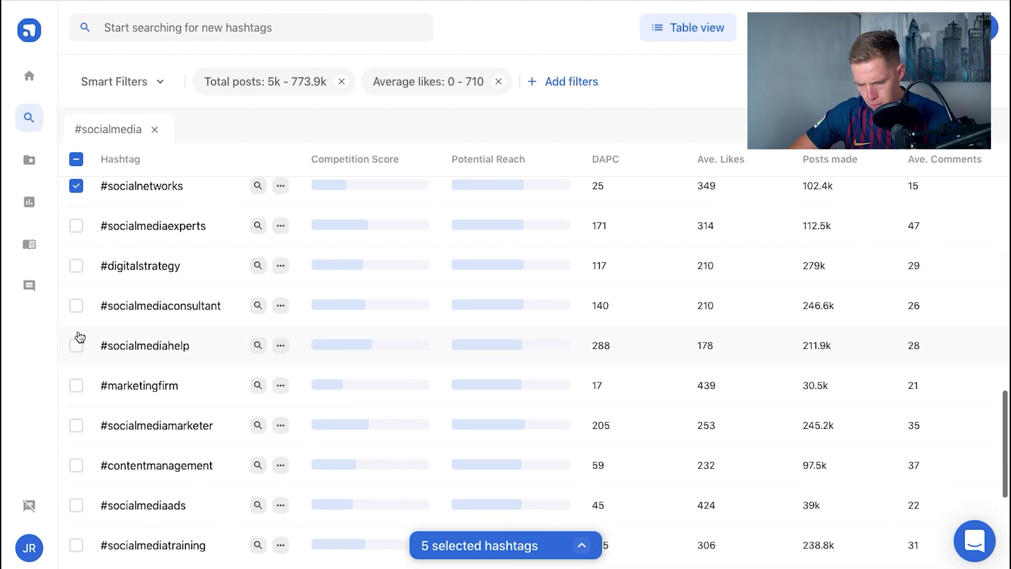
left_click(77, 390)
scroll(76, 393, "down", 1)
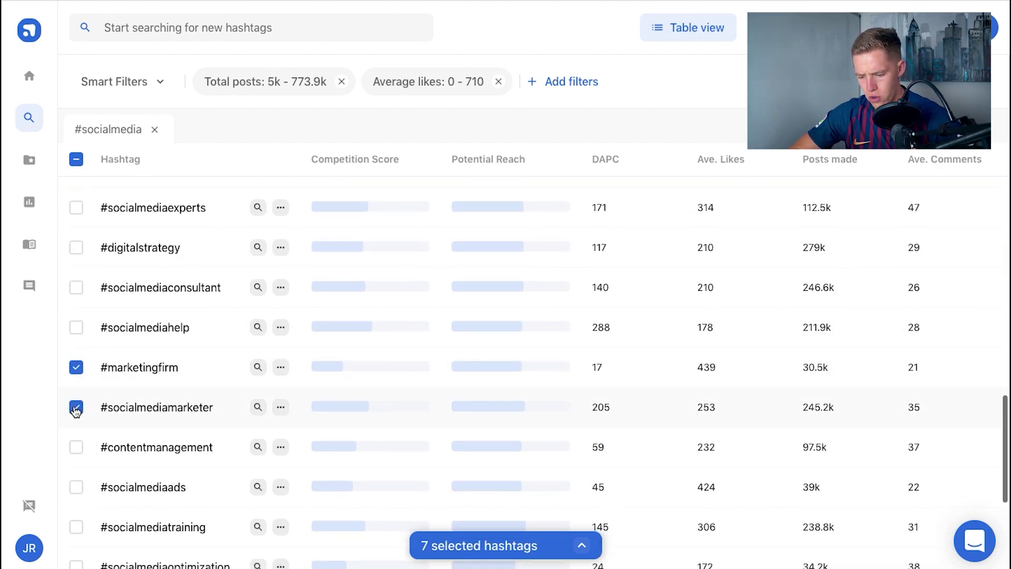
left_click(76, 408)
Select two more adjacent hashtags near the end of the #socialmedia results.
scroll(76, 408, "down", 3)
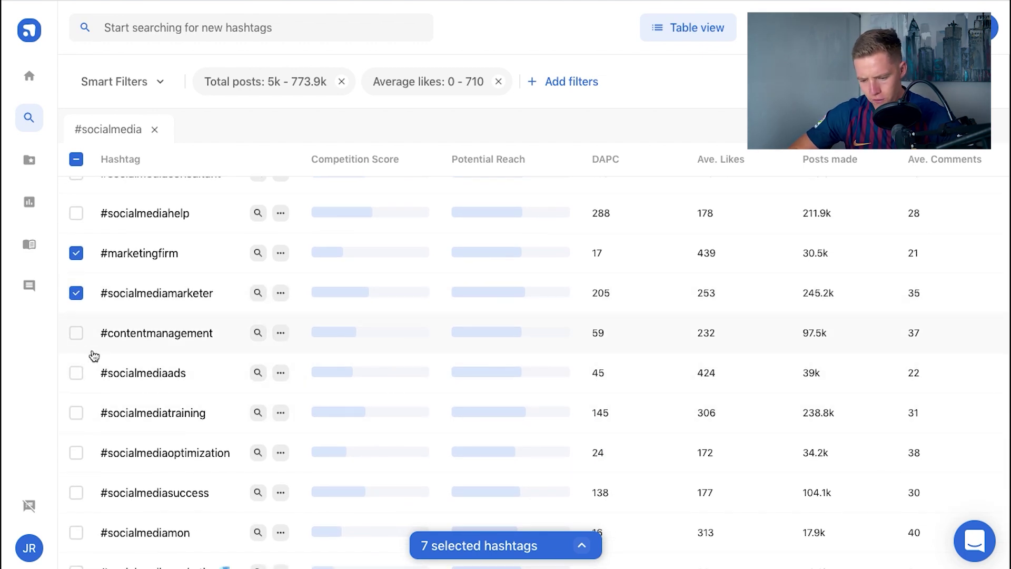
scroll(93, 354, "down", 1)
left_click(76, 421)
left_click(76, 380)
scroll(78, 389, "down", 1)
scroll(78, 388, "up", 10)
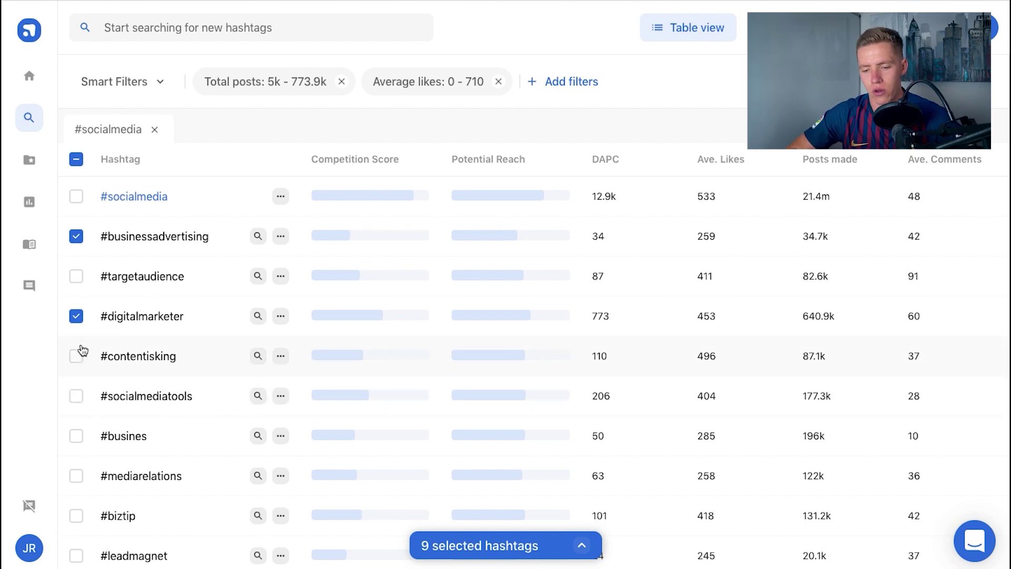
Search for "instagram" and examine the suggested hashtags for relevance to social media marketing.
left_click(238, 22)
type("instagram")
key("Return")
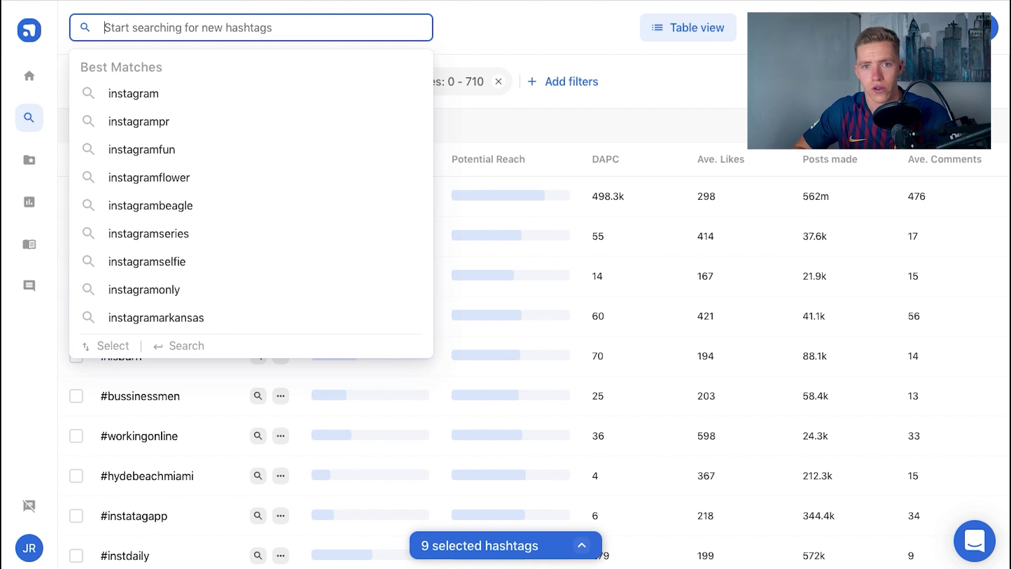
left_click(177, 94)
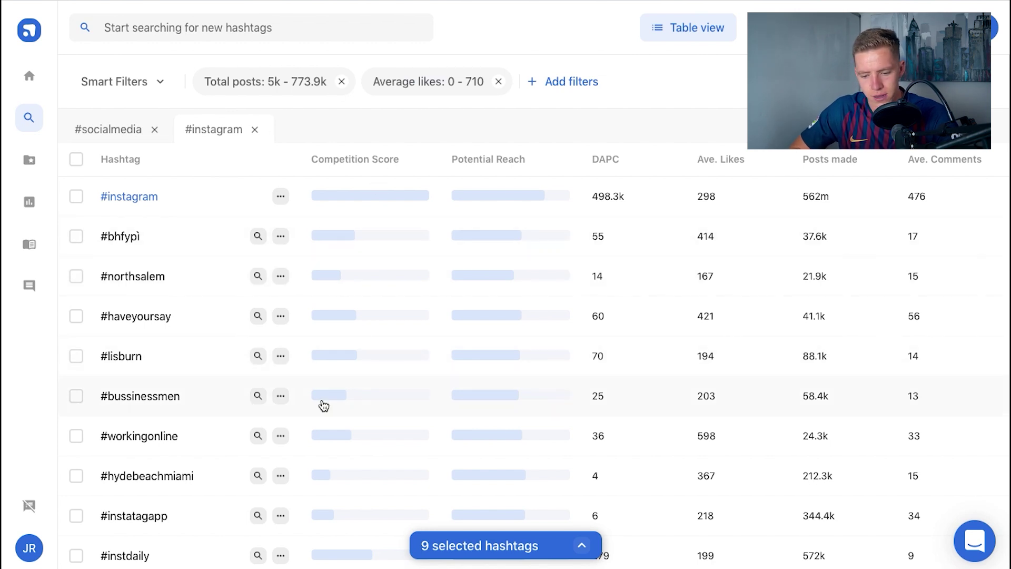
scroll(323, 405, "down", 5)
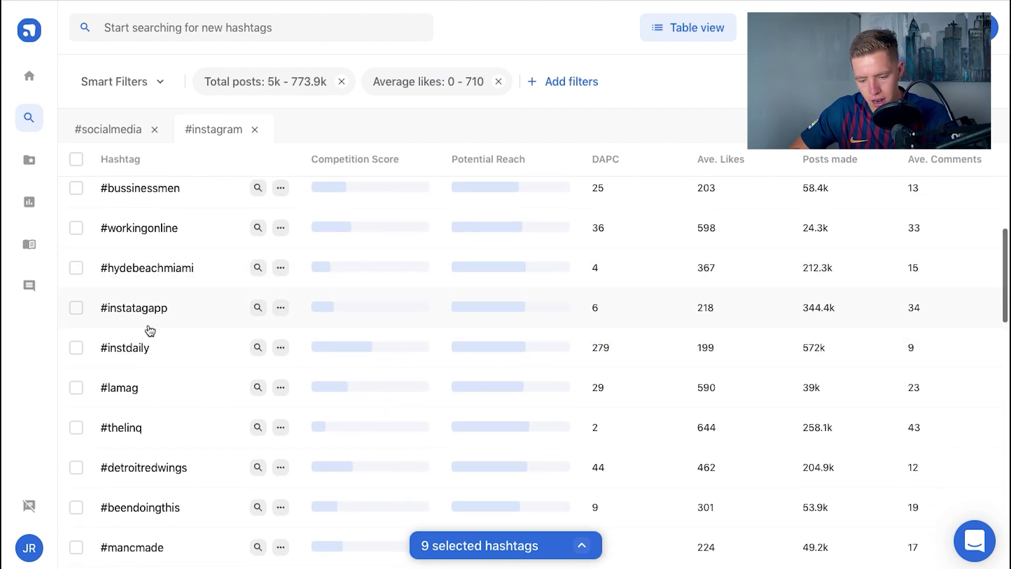
scroll(148, 316, "down", 8)
scroll(154, 321, "down", 6)
mouse_move(154, 321)
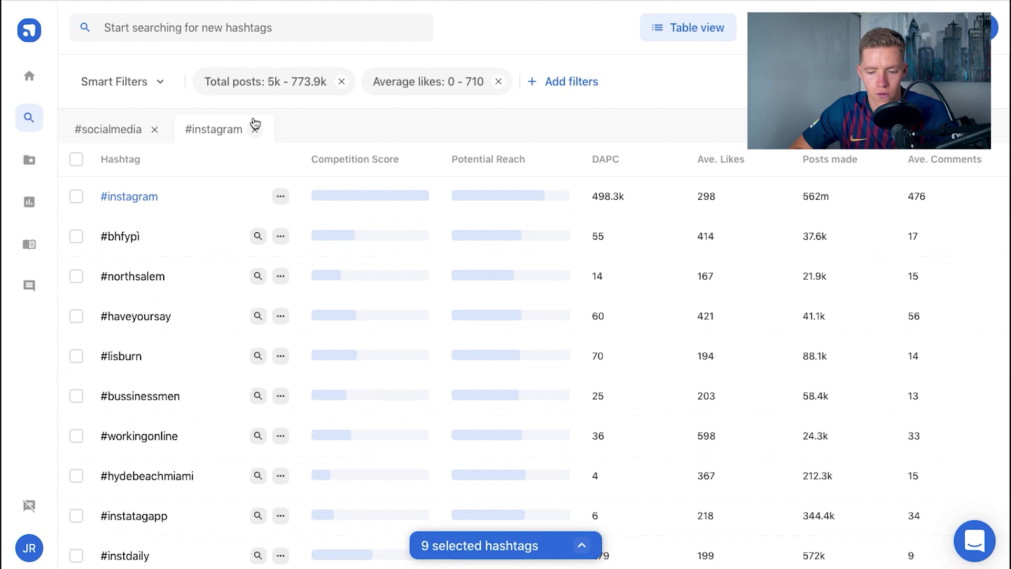
Close the #instagram results and search for "instagramtips" instead.
left_click(197, 37)
type("ins")
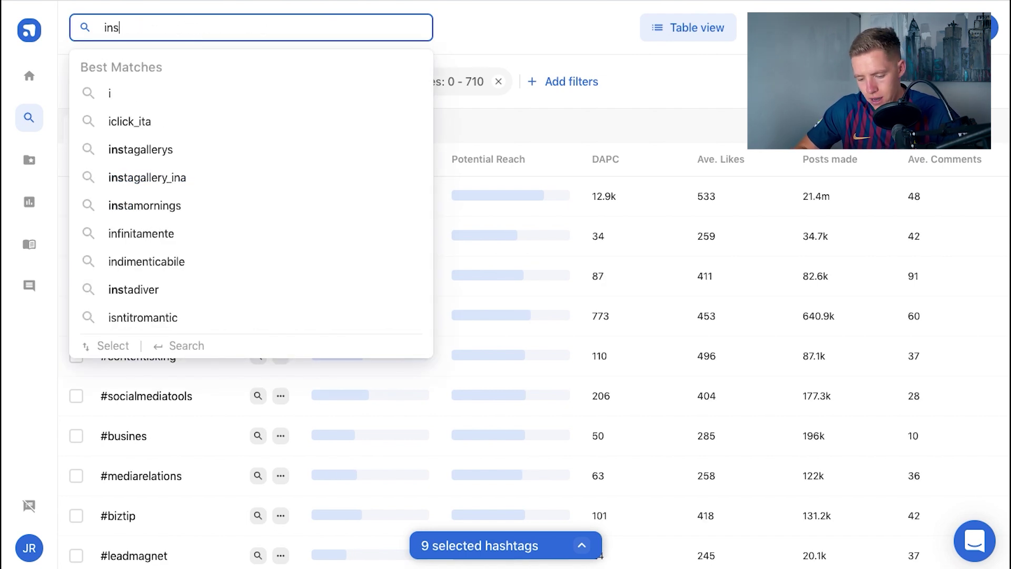
type("tagramtips")
key("Return")
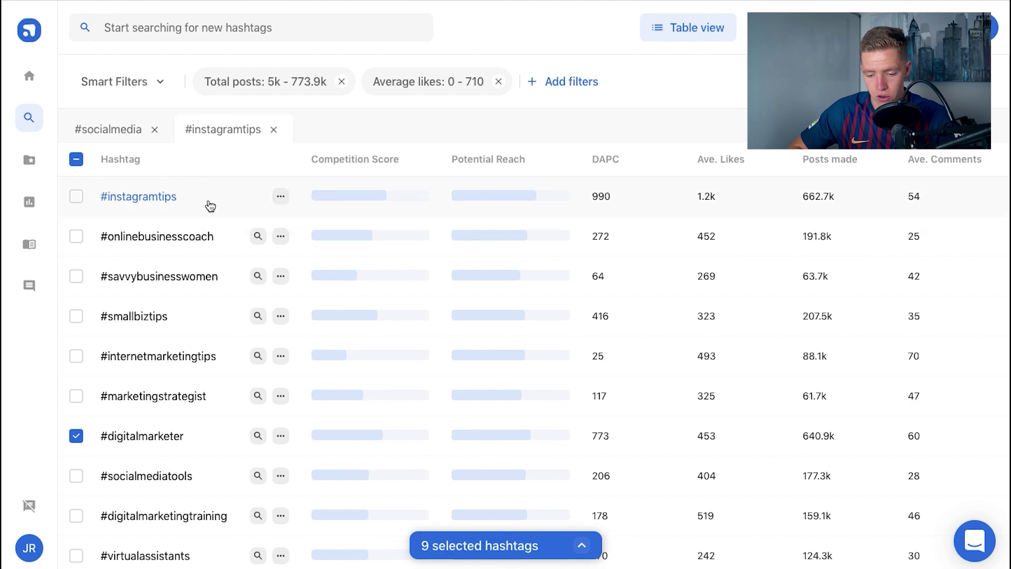
Select #socialmediahelp, #marketingcoach and #brandstrategist in the #instagramtips results.
scroll(98, 402, "down", 4)
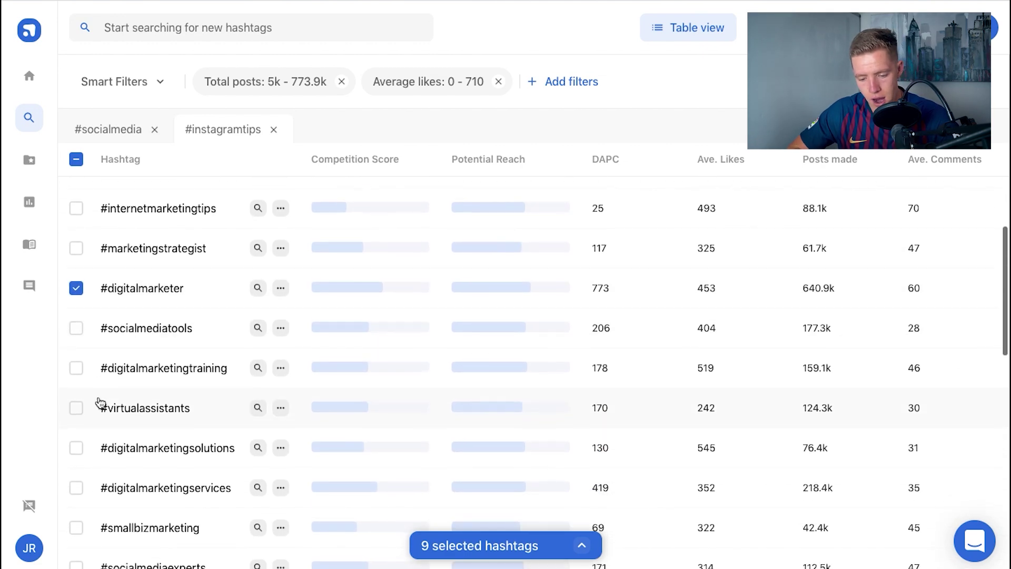
scroll(100, 402, "down", 5)
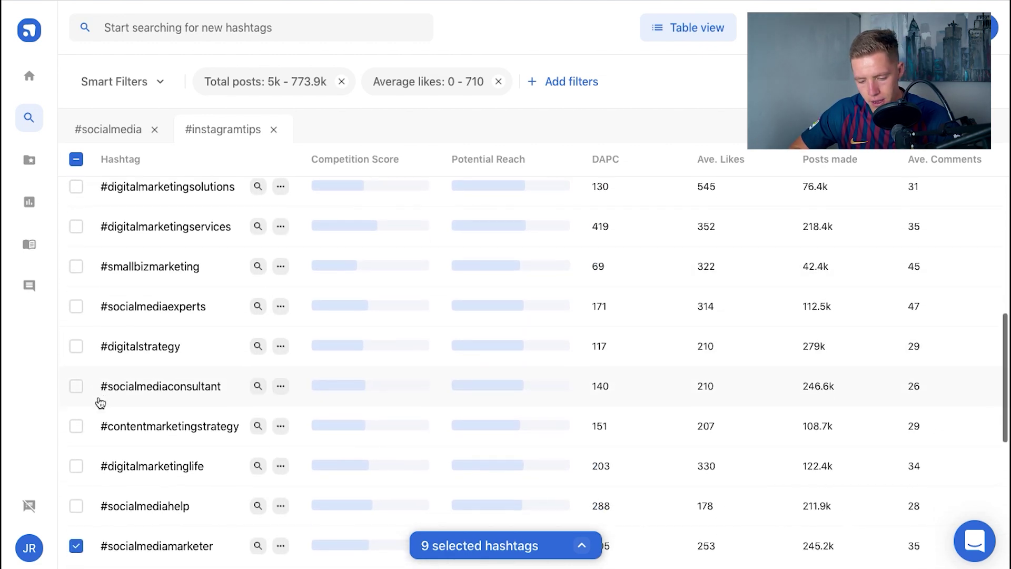
scroll(100, 403, "down", 2)
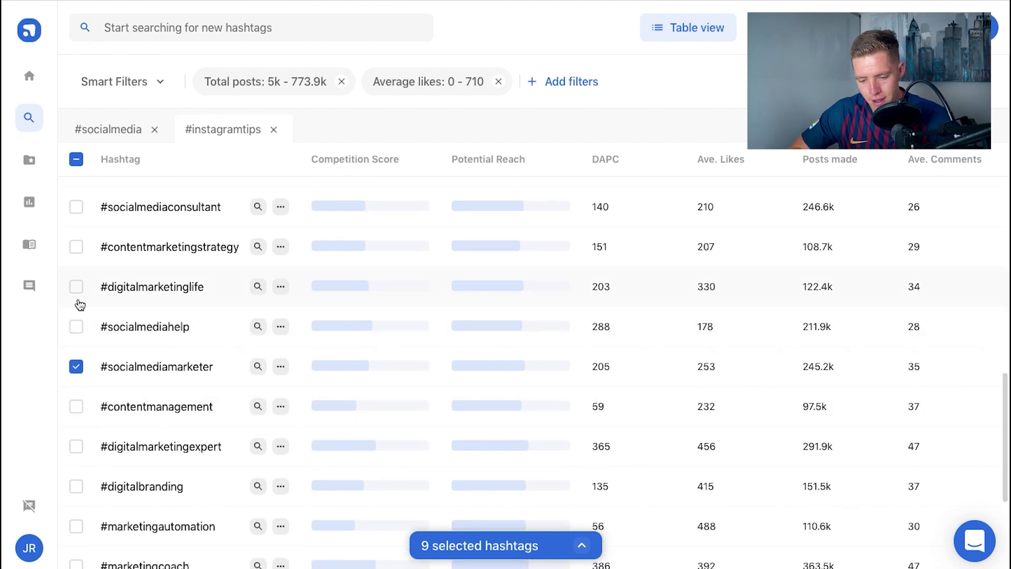
left_click(76, 326)
scroll(80, 320, "down", 2)
scroll(79, 322, "down", 1)
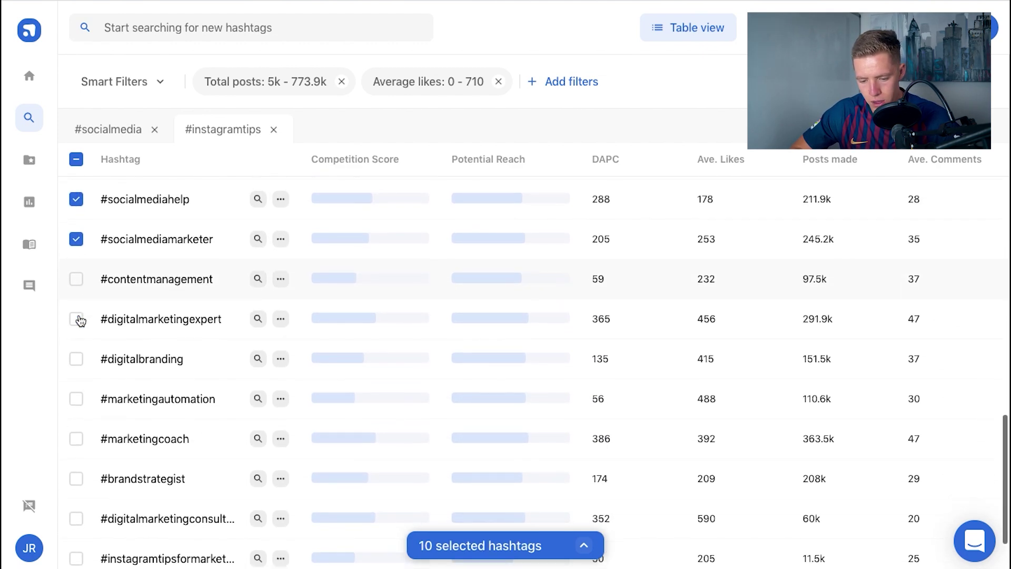
left_click(75, 414)
scroll(75, 416, "down", 1)
left_click(76, 430)
Select the last three #instagramtips results: #instagramtips101, #instagramtipsformarket... and #digitalmarketingconsult...
scroll(77, 437, "down", 1)
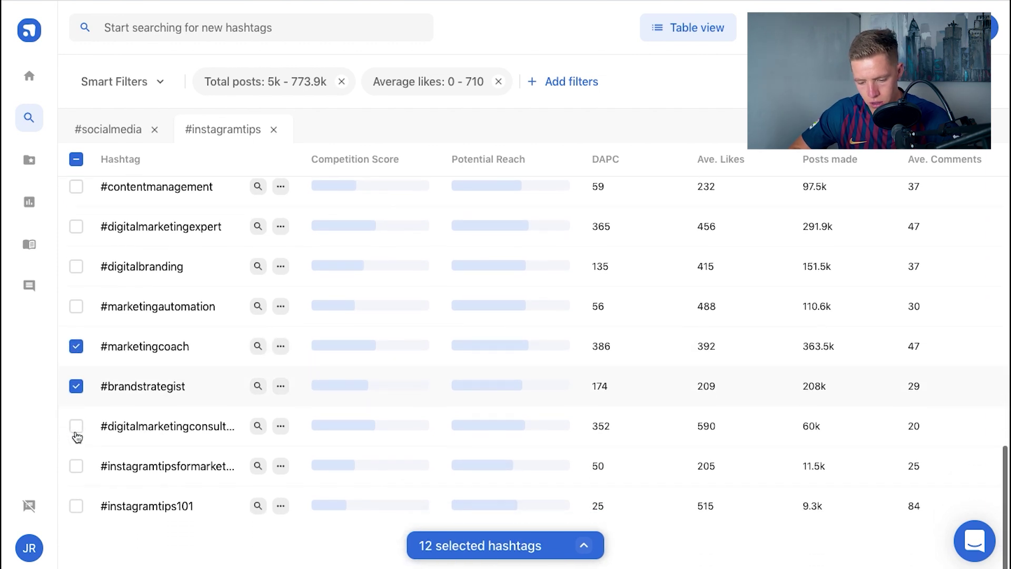
left_click(77, 507)
left_click(77, 465)
left_click(76, 428)
Add #digitalmarketingexpert and #contentmanagement from the #instagramtips results to the selection.
scroll(215, 333, "up", 2)
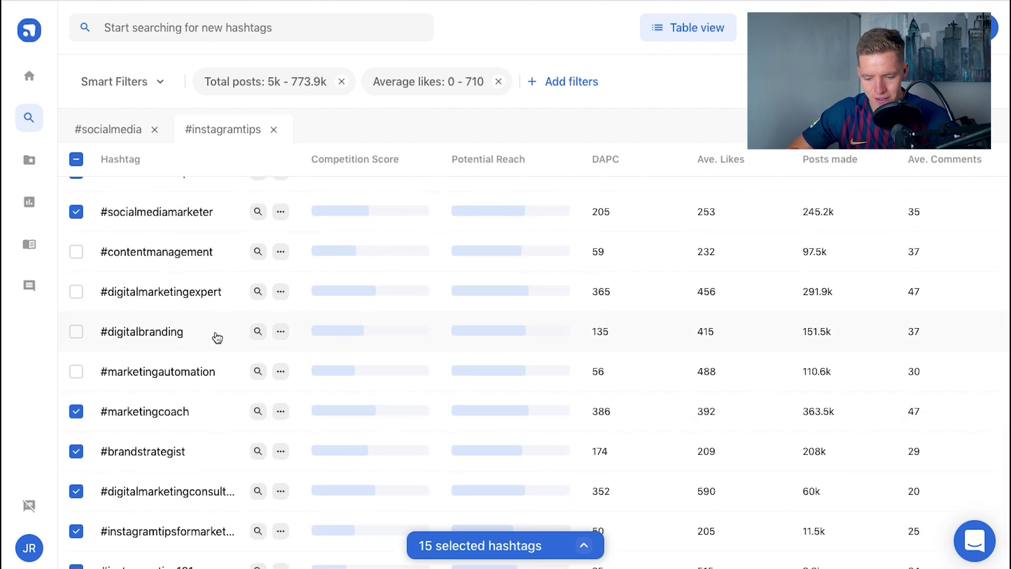
scroll(92, 328, "up", 1)
left_click(77, 305)
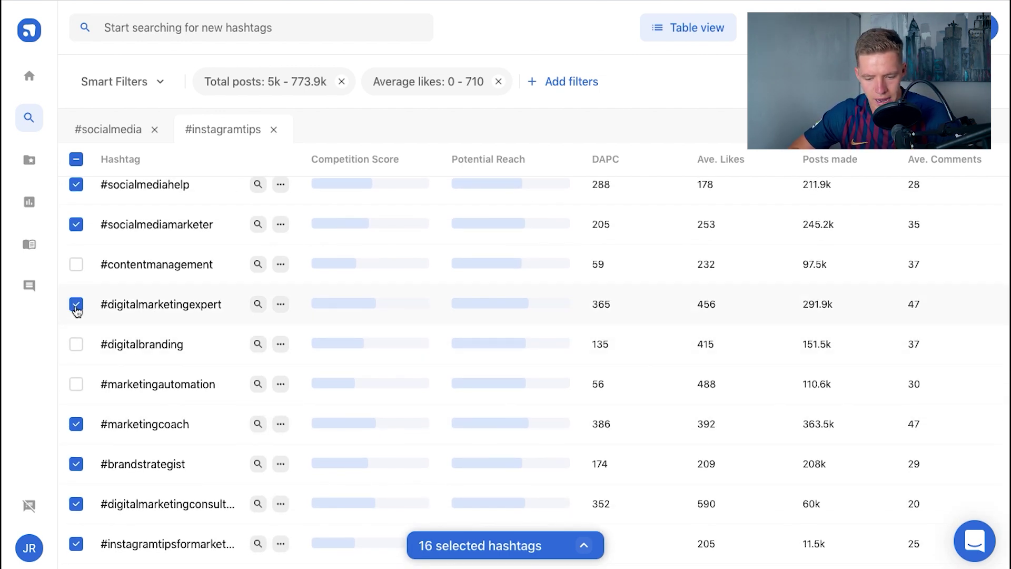
left_click(75, 265)
Add #socialmediaconsultant and #smallbizmarketing from the #instagramtips results to the selection.
scroll(74, 265, "up", 4)
scroll(74, 265, "up", 2)
left_click(75, 253)
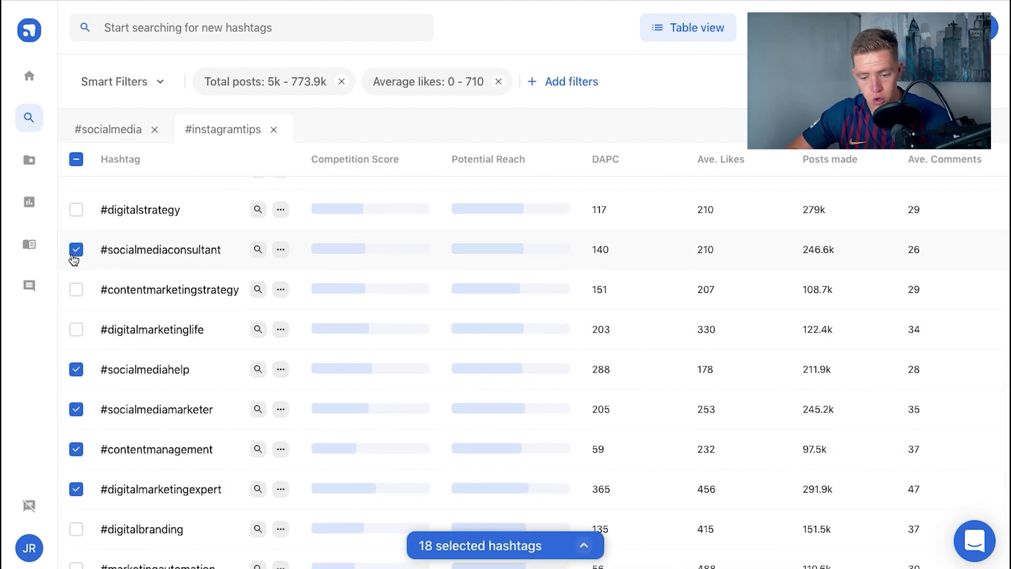
scroll(74, 259, "up", 5)
left_click(76, 295)
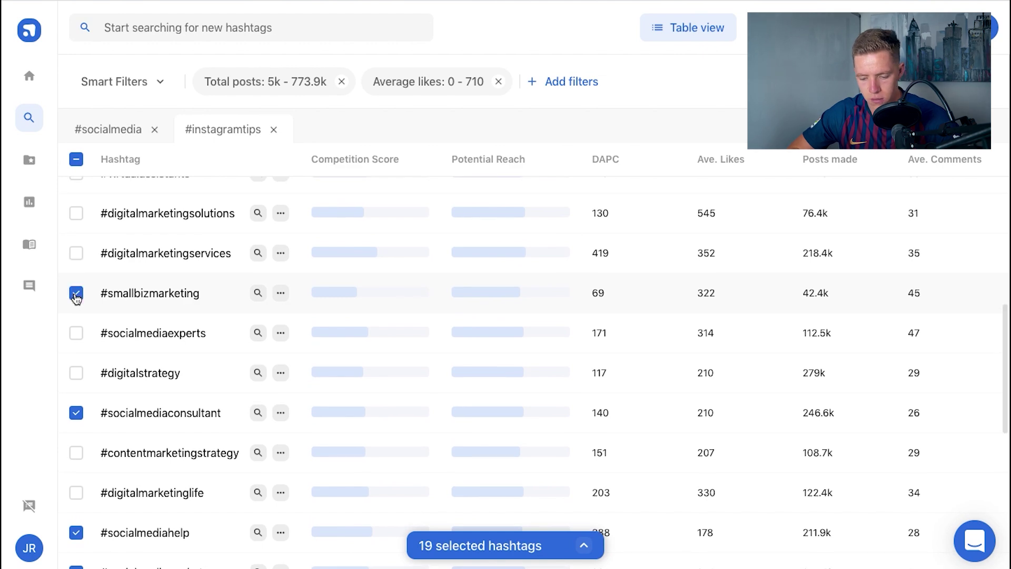
scroll(76, 294, "up", 10)
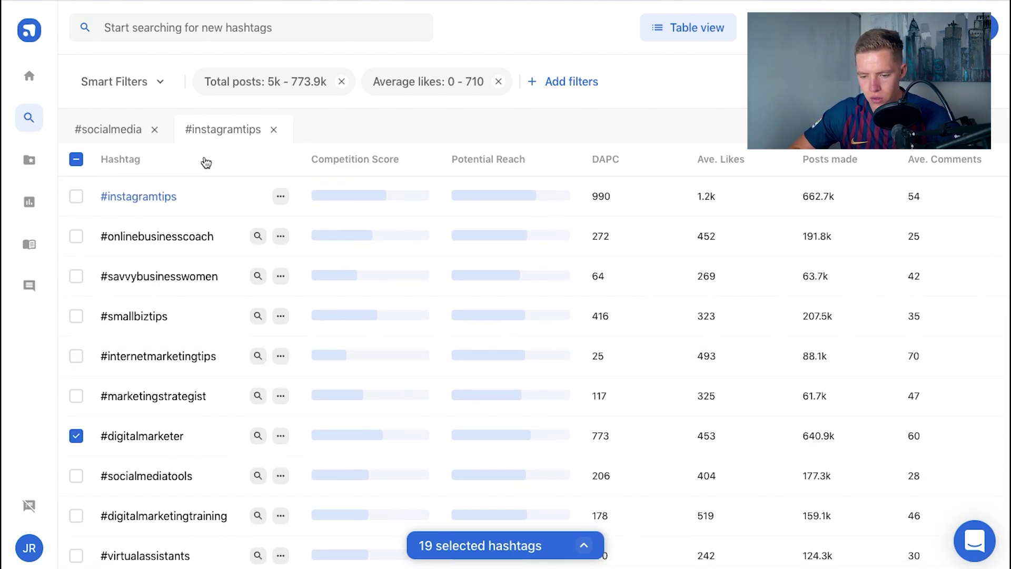
Search for the hashtag "onlinebusiness".
left_click(233, 31)
type("online")
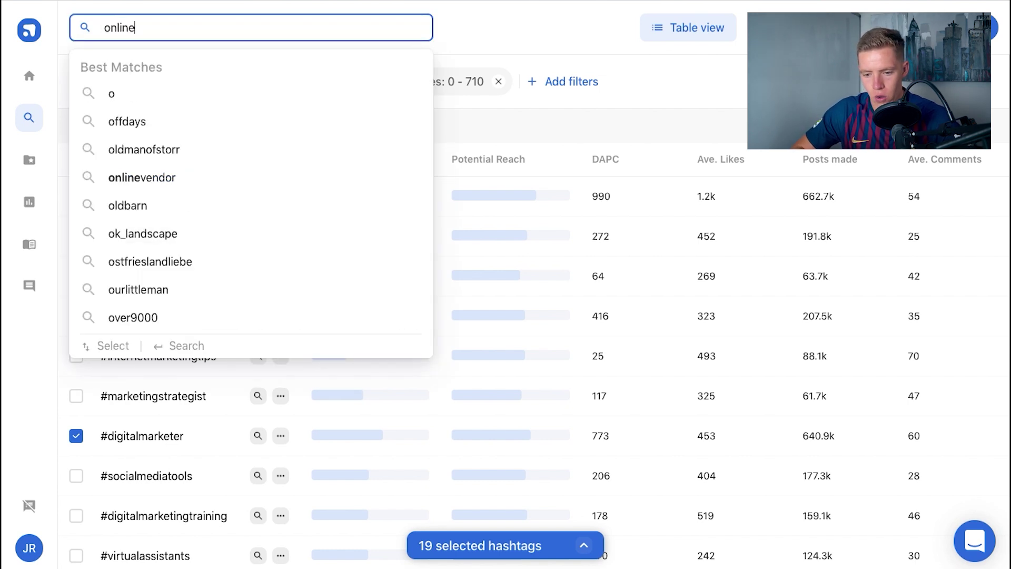
type("business")
key("Return")
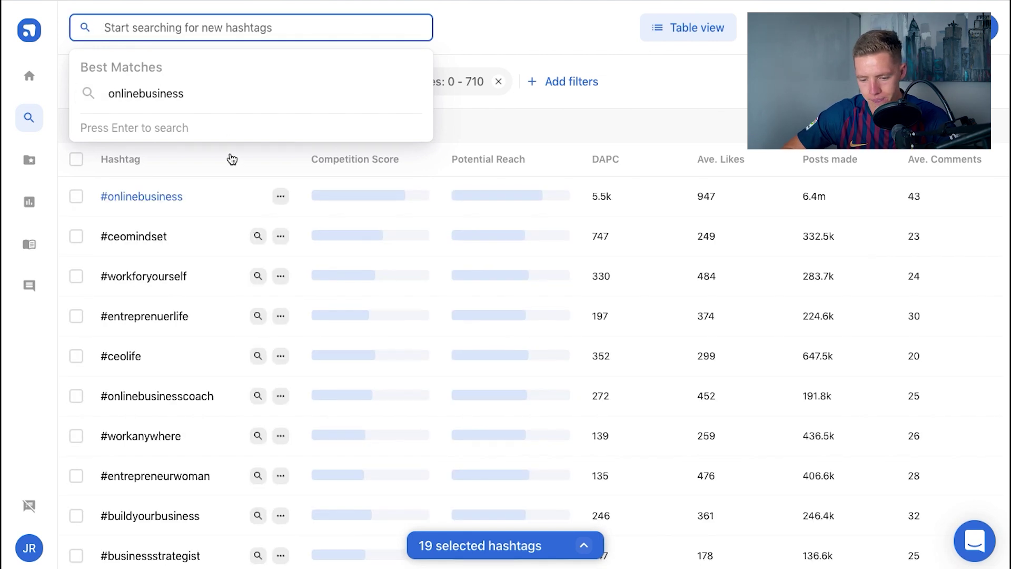
Sort the #onlinebusiness results alphabetically by hashtag and select #biztips and #businessownership.
scroll(170, 280, "down", 1)
left_click(77, 261)
scroll(76, 227, "down", 1)
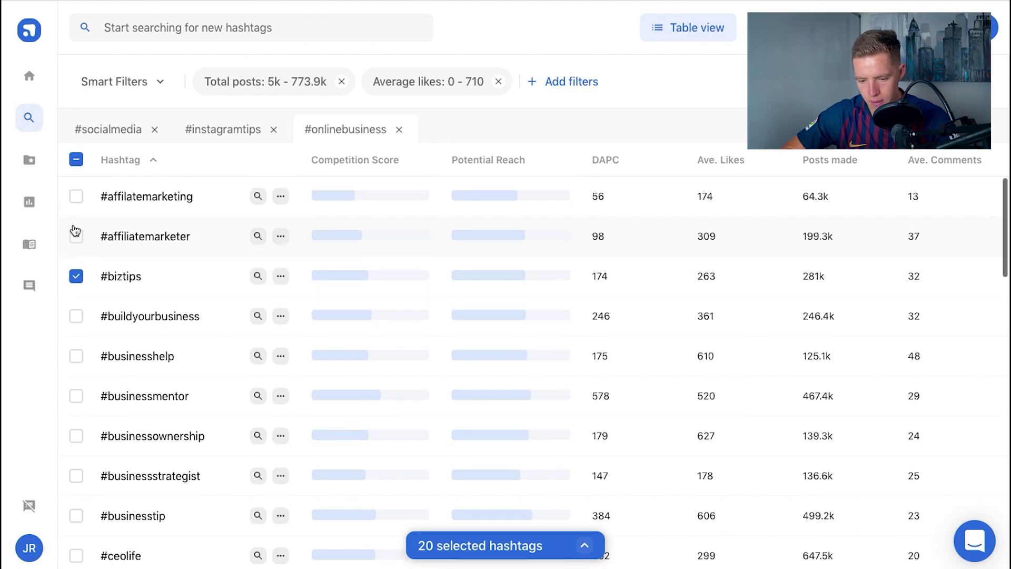
scroll(110, 375, "down", 3)
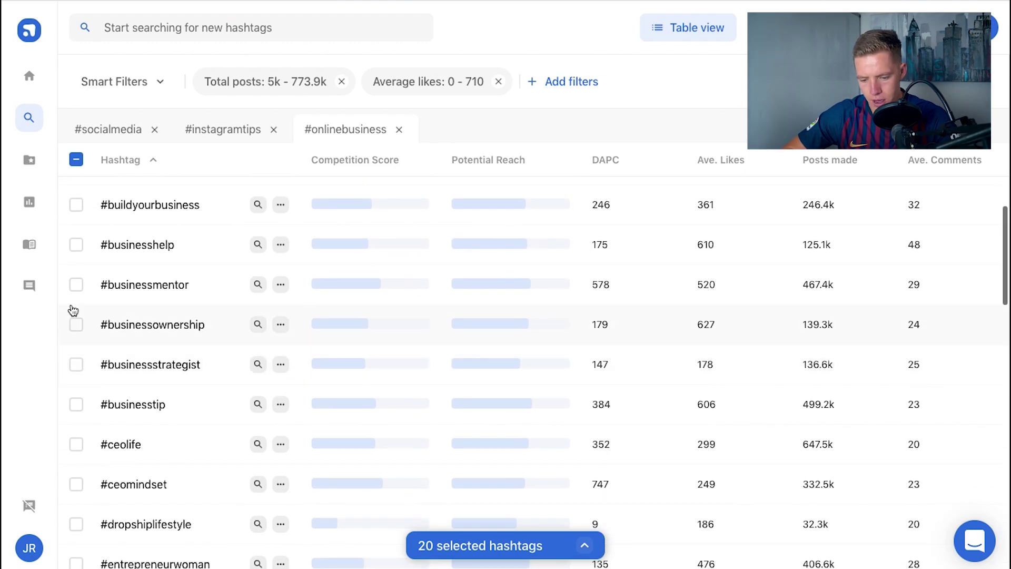
left_click(75, 252)
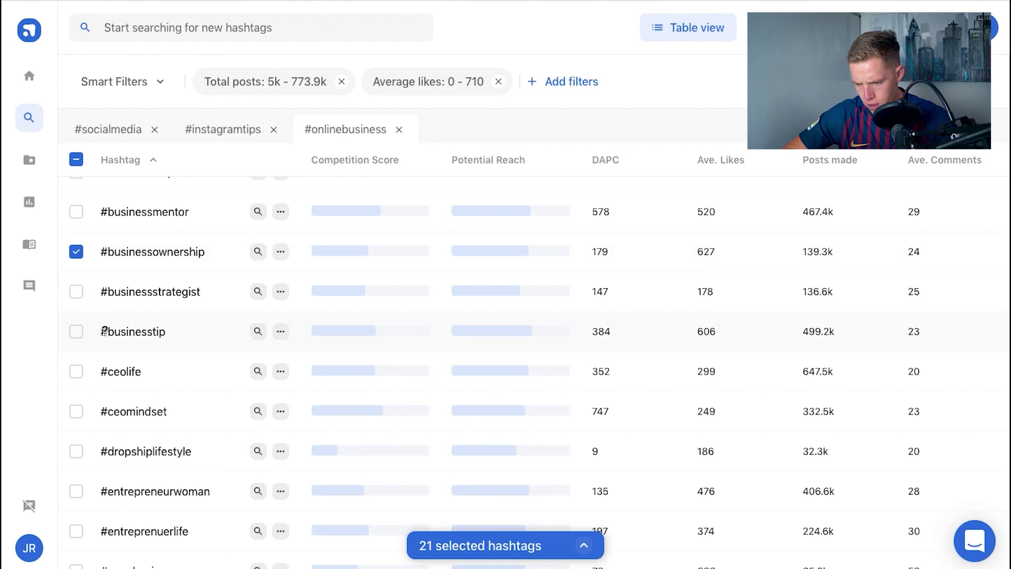
Add #entreprenuerlife, #growbusiness, #internetbusiness and #internetmarketingtips from the #onlinebusiness results to the selection.
scroll(105, 332, "up", 4)
scroll(107, 335, "down", 6)
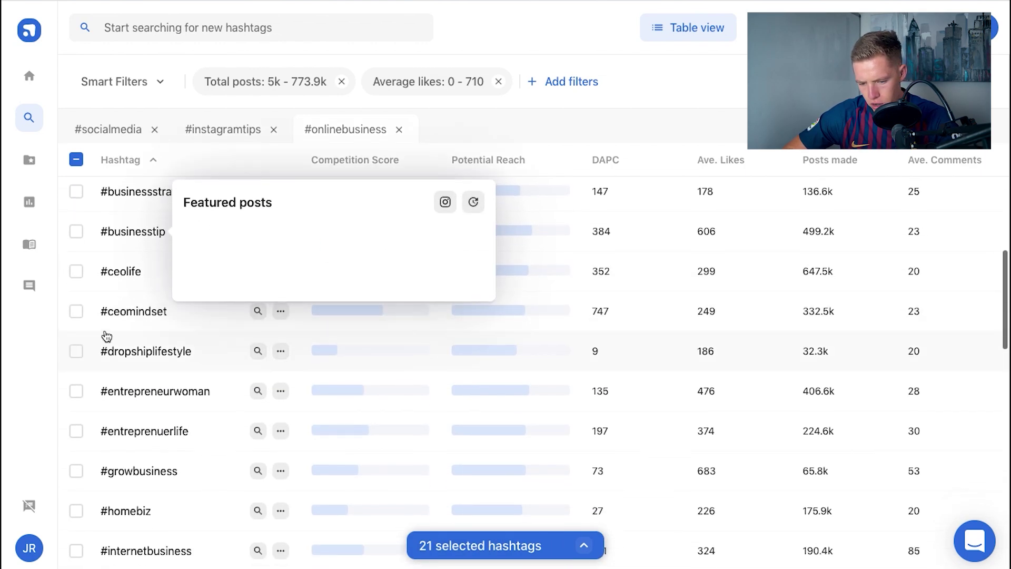
scroll(80, 355, "down", 1)
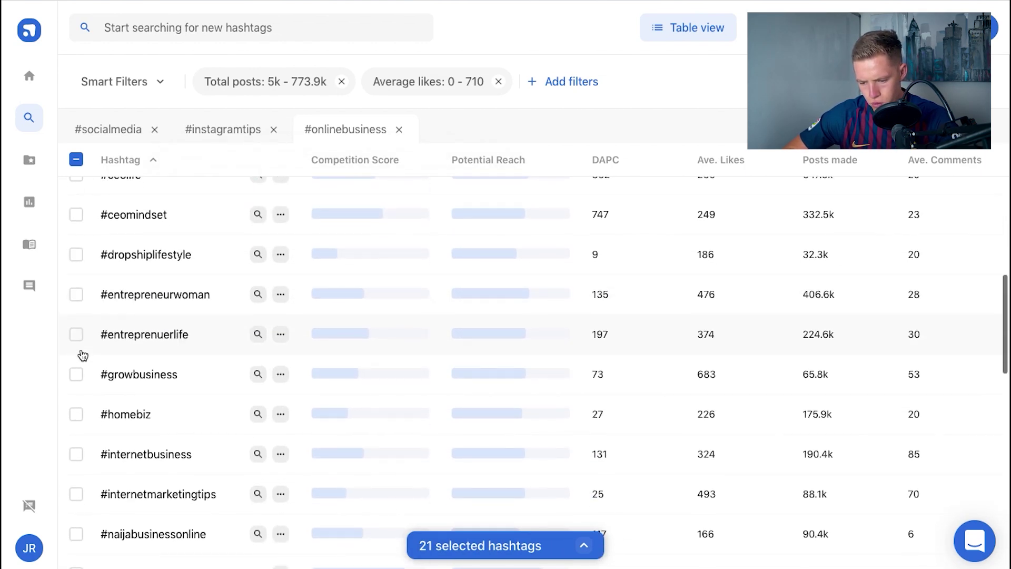
left_click(74, 332)
left_click(75, 374)
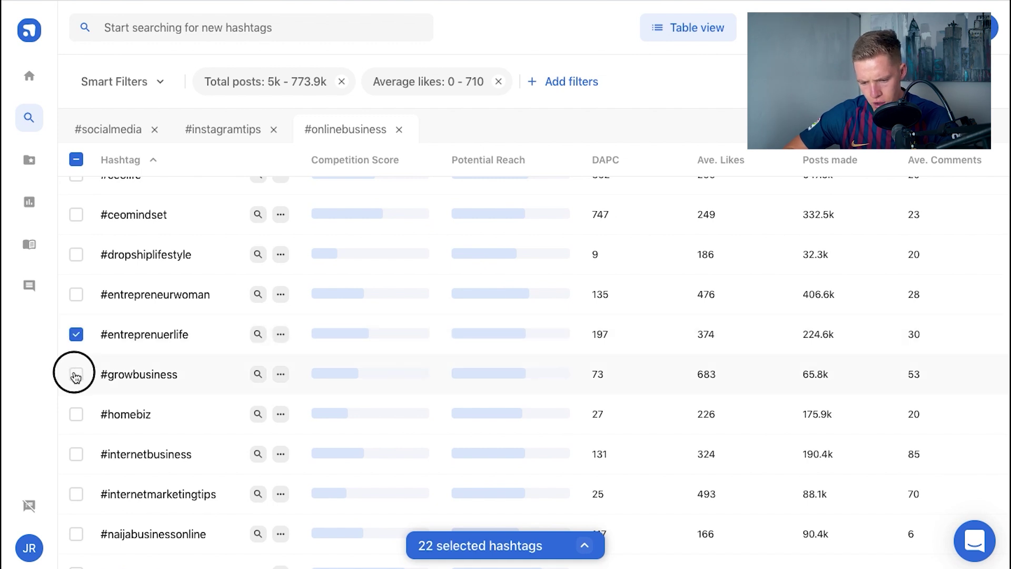
scroll(76, 376, "down", 1)
scroll(75, 377, "down", 1)
left_click(78, 365)
left_click(77, 408)
scroll(76, 410, "down", 2)
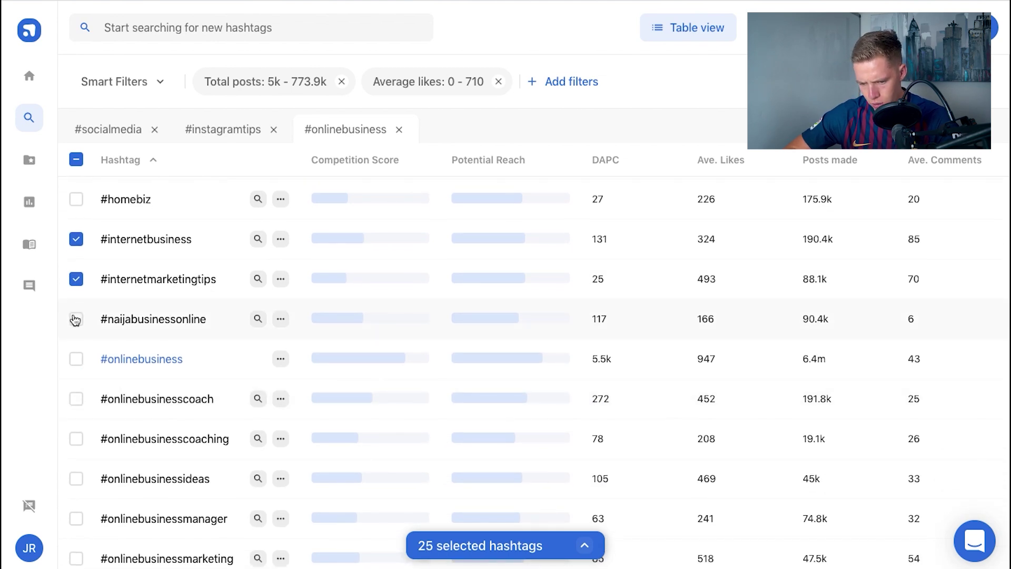
Add #onlinebusinessmanager and #onlinebusinesss from the #onlinebusiness results to the selection.
scroll(76, 327, "down", 1)
left_click(77, 349)
left_click(77, 348)
scroll(77, 352, "down", 2)
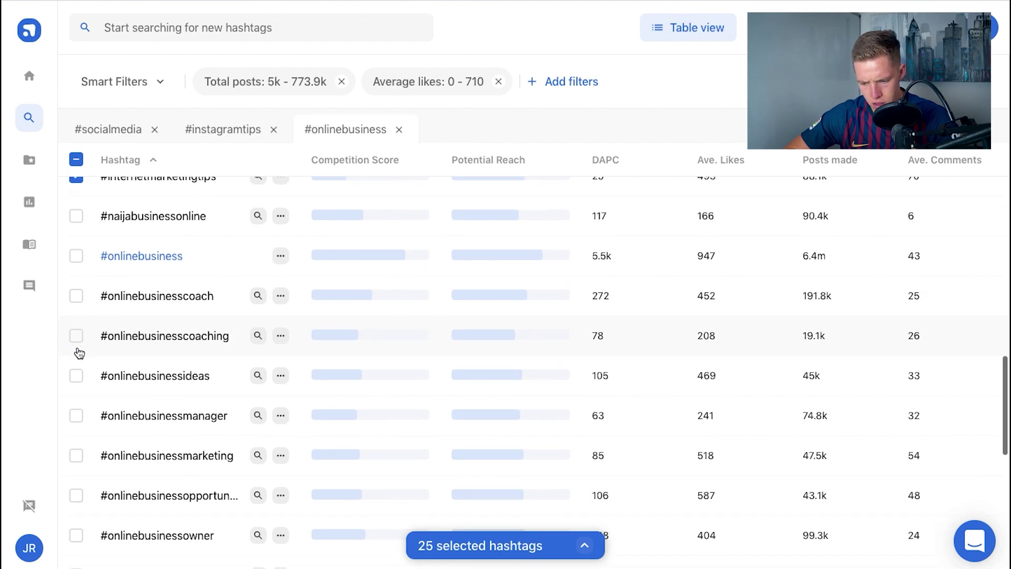
left_click(77, 349)
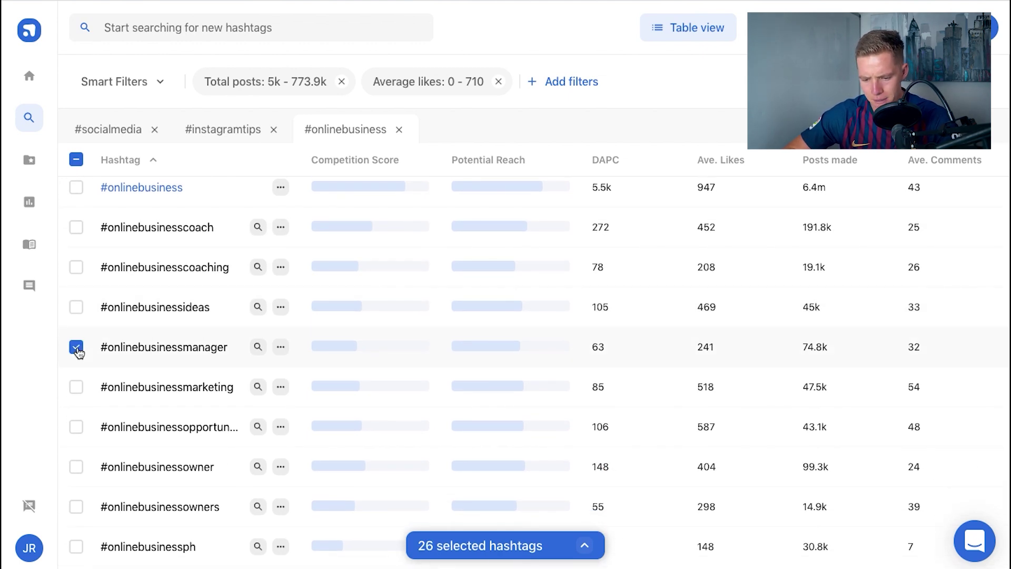
scroll(79, 349, "down", 2)
scroll(79, 349, "down", 2)
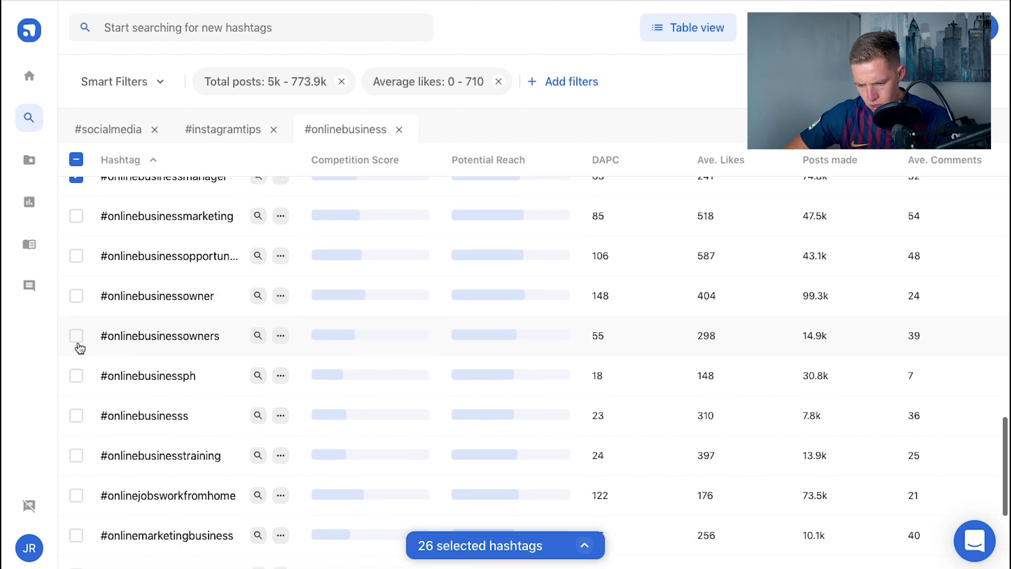
left_click(78, 397)
scroll(79, 397, "down", 2)
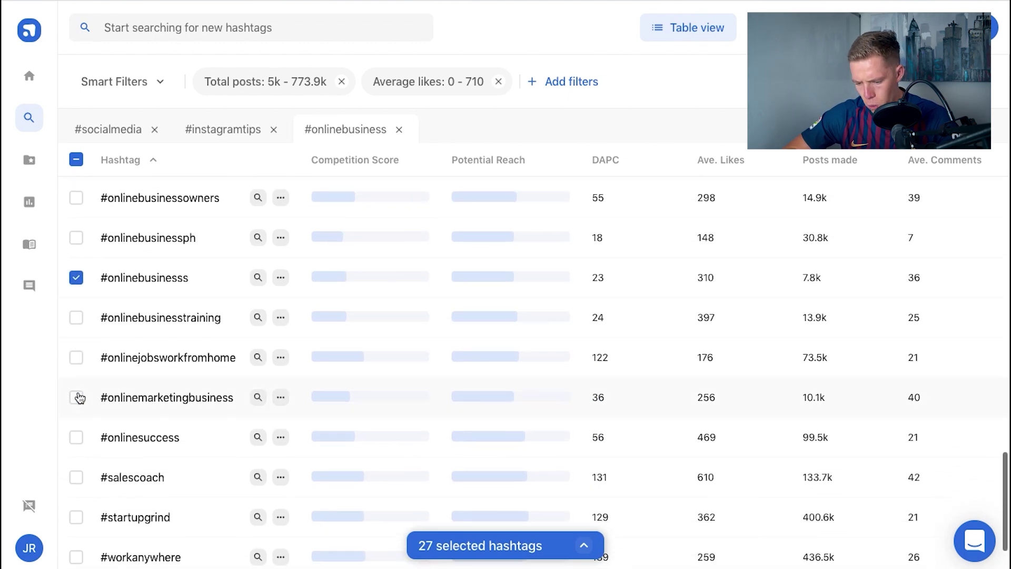
Save the selected hashtags to a new collection named "Online Marketing Audience" and copy them to the clipboard.
left_click(514, 547)
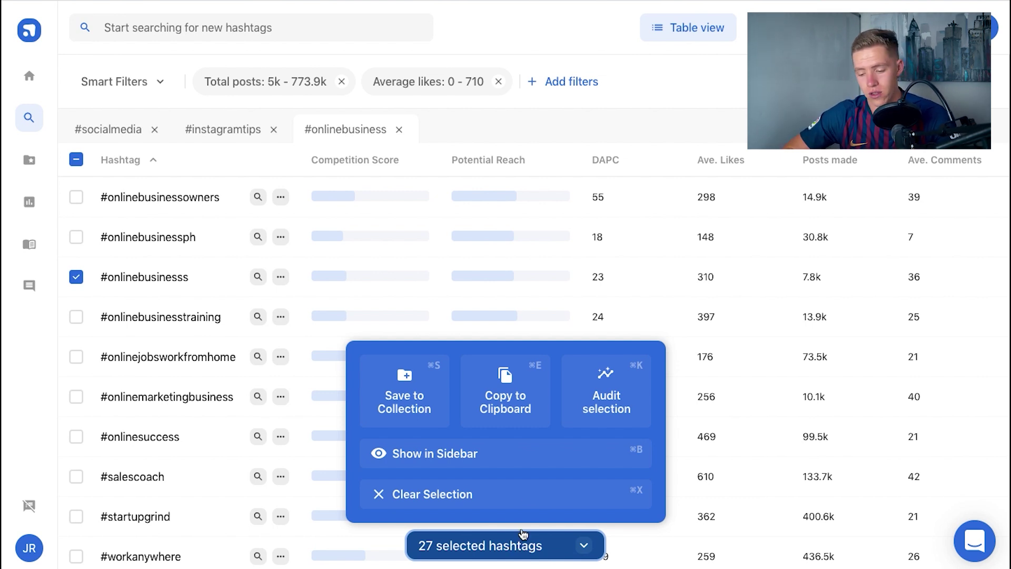
left_click(410, 399)
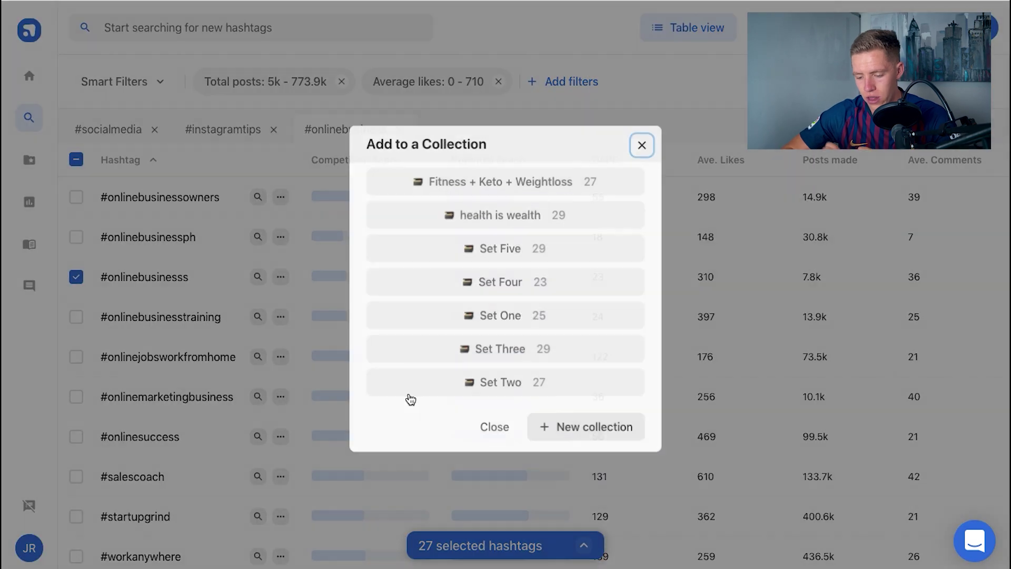
left_click(592, 433)
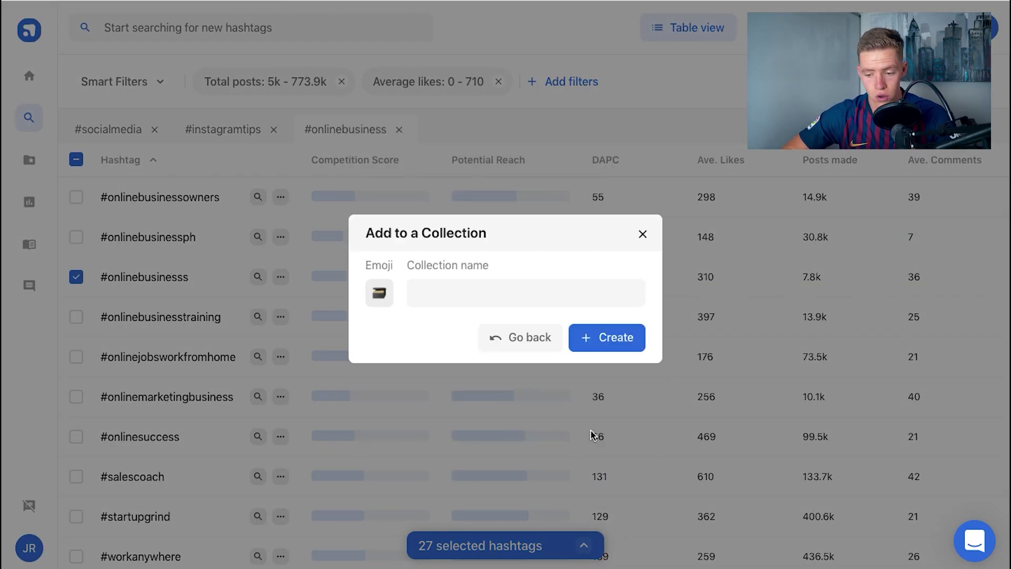
left_click(480, 292)
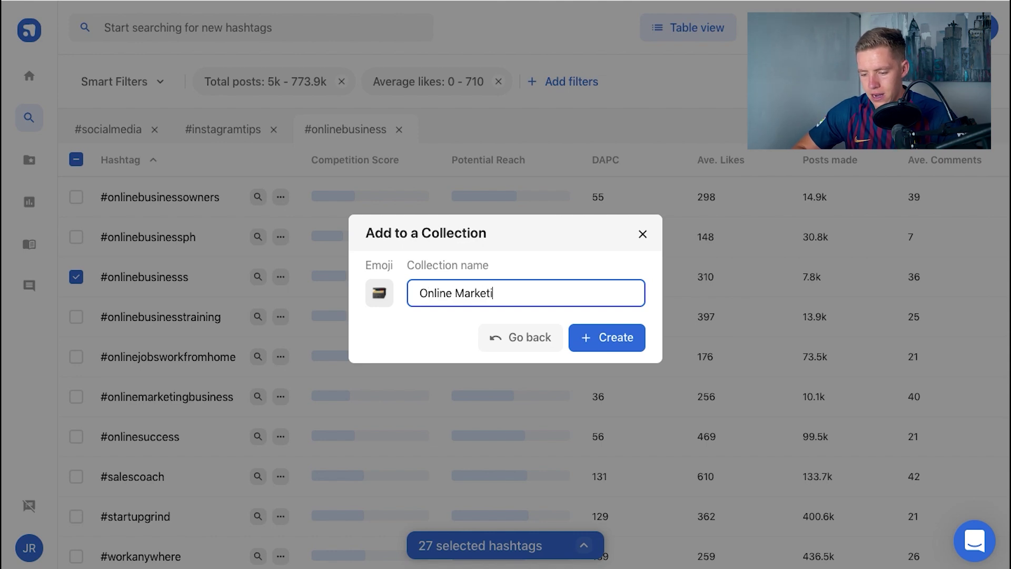
left_click(517, 291)
key("BackSpace")
type("A")
left_click(592, 336)
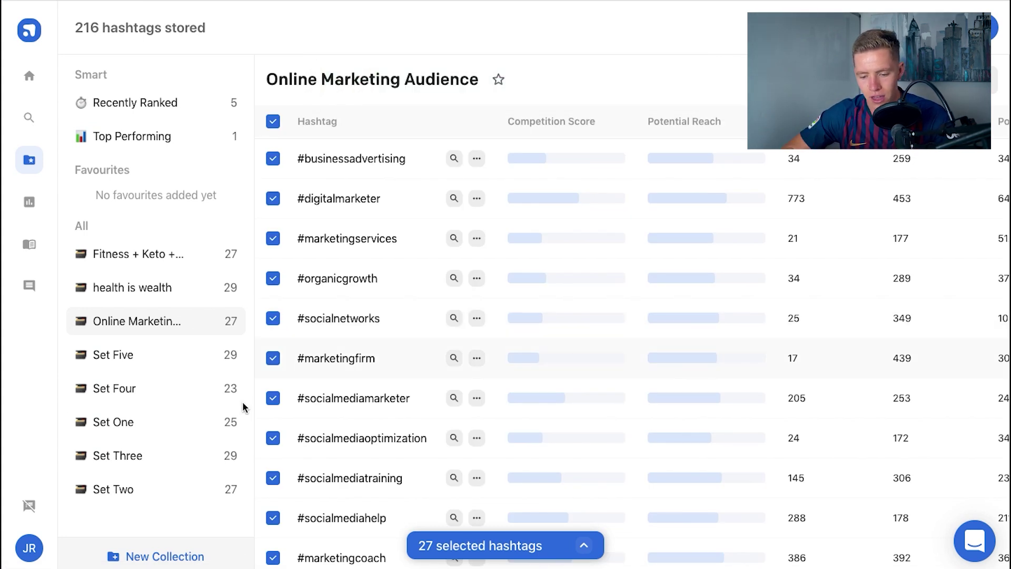
key("ctrl+c")
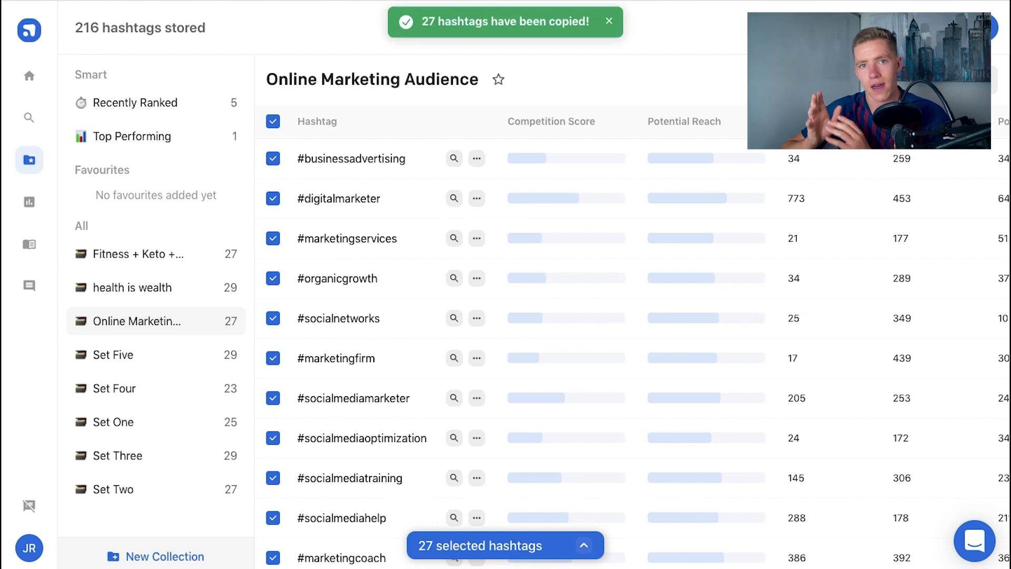
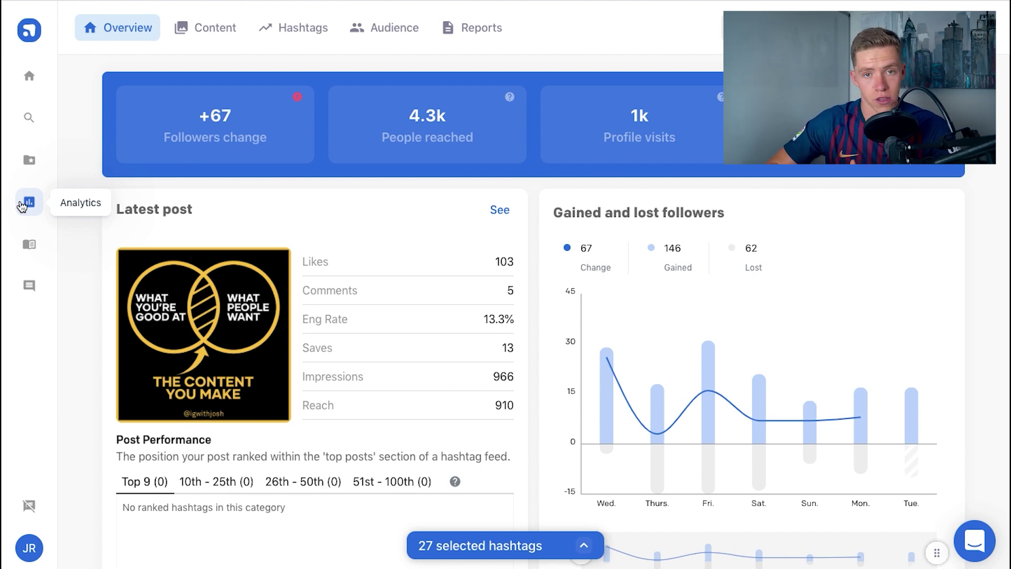
Open the content analytics and compare reach, impressions and engagement rate across the recent November posts.
left_click(195, 24)
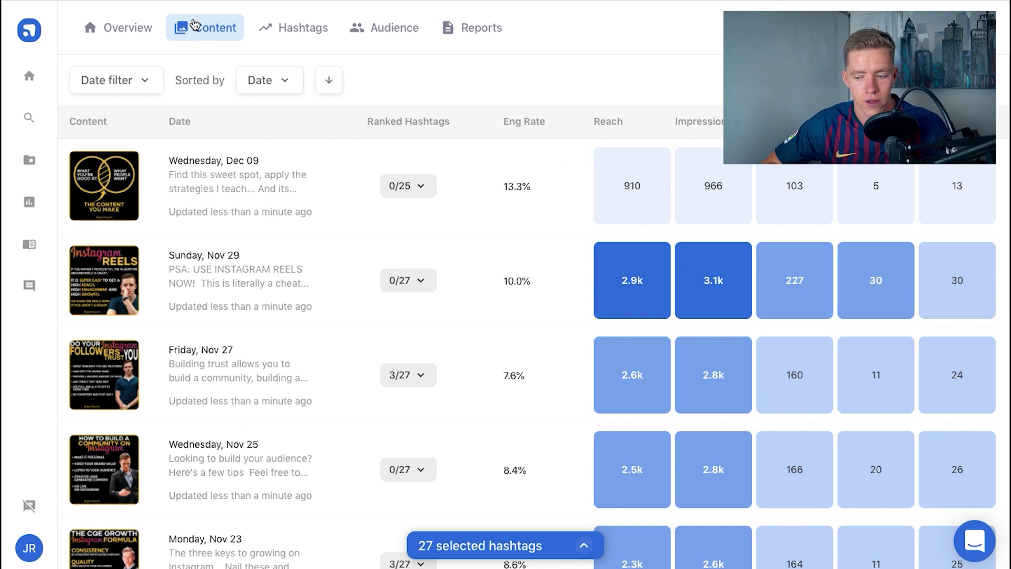
scroll(478, 164, "down", 2)
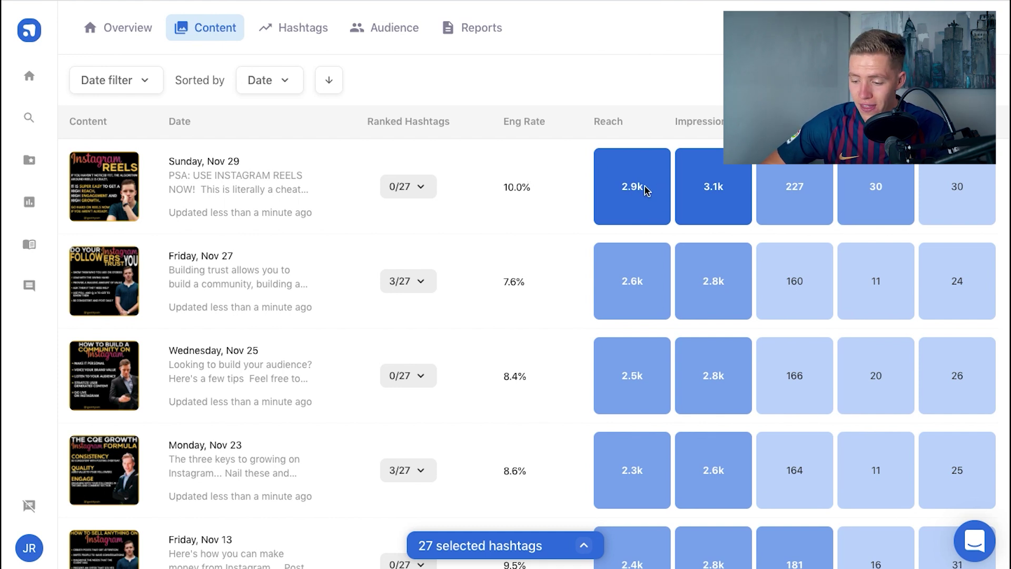
scroll(641, 202, "down", 1)
scroll(641, 200, "up", 1)
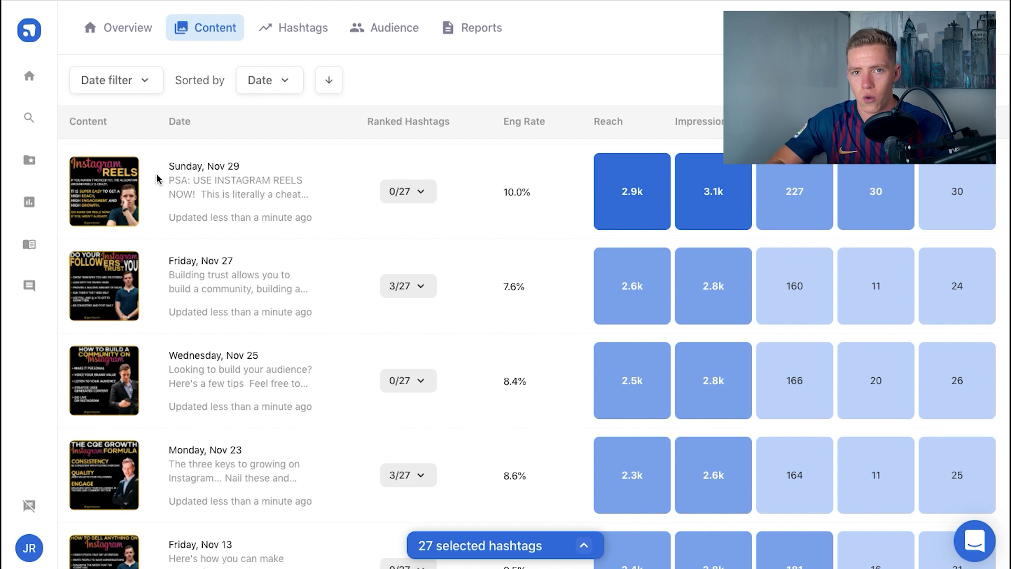
scroll(156, 172, "down", 5)
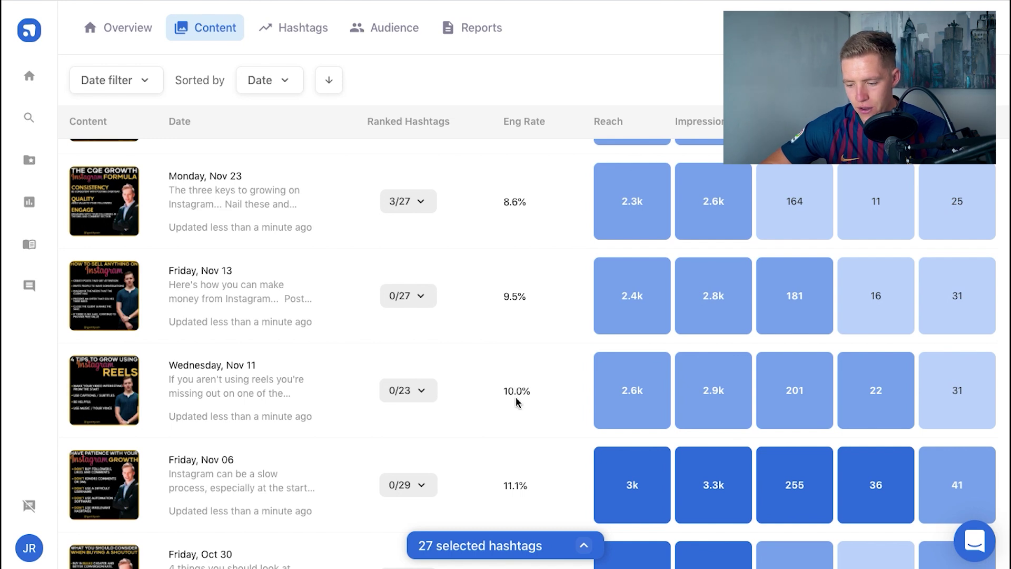
scroll(518, 401, "up", 2)
scroll(518, 401, "up", 5)
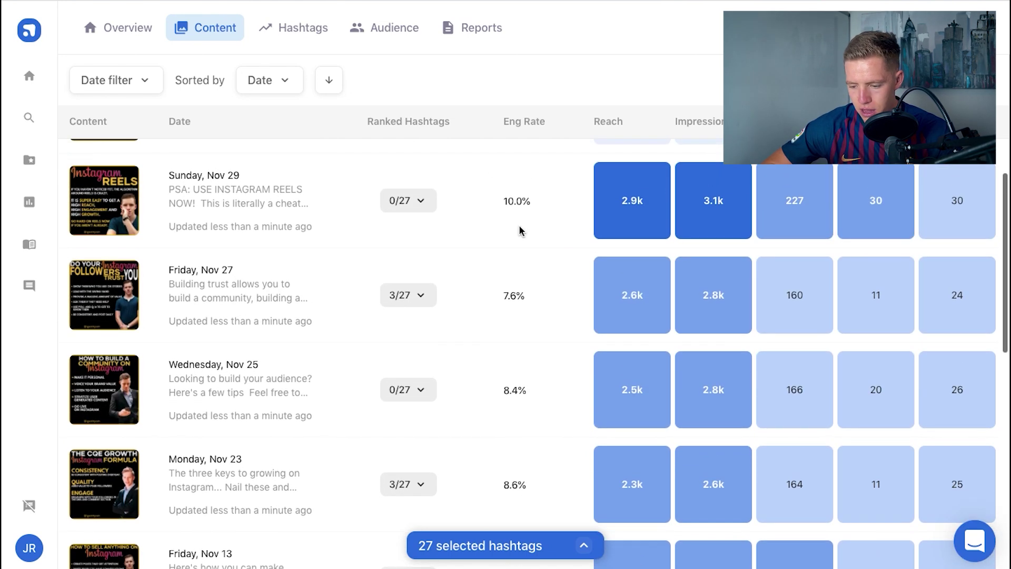
scroll(522, 256, "down", 4)
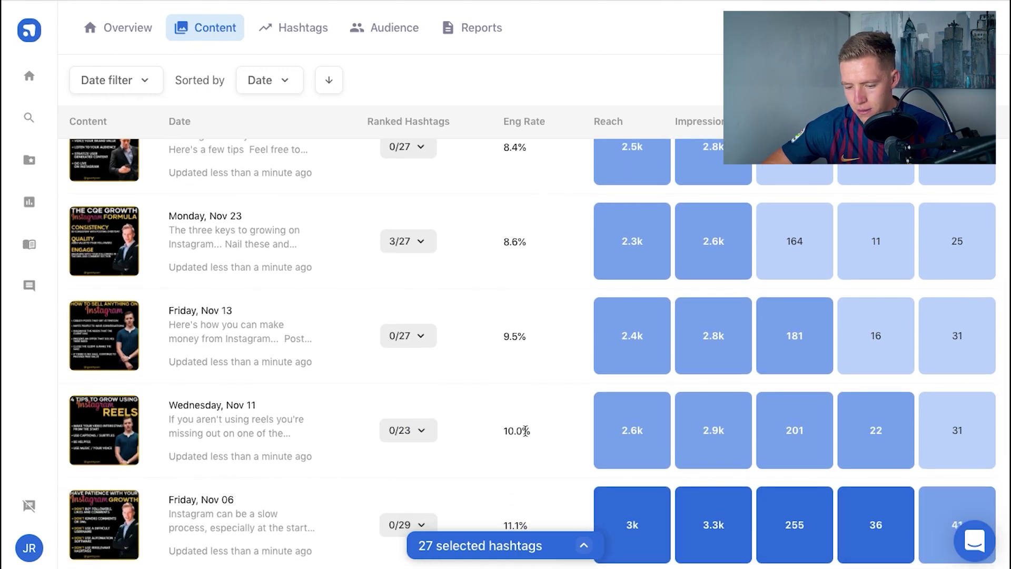
scroll(526, 429, "up", 1)
scroll(526, 433, "up", 3)
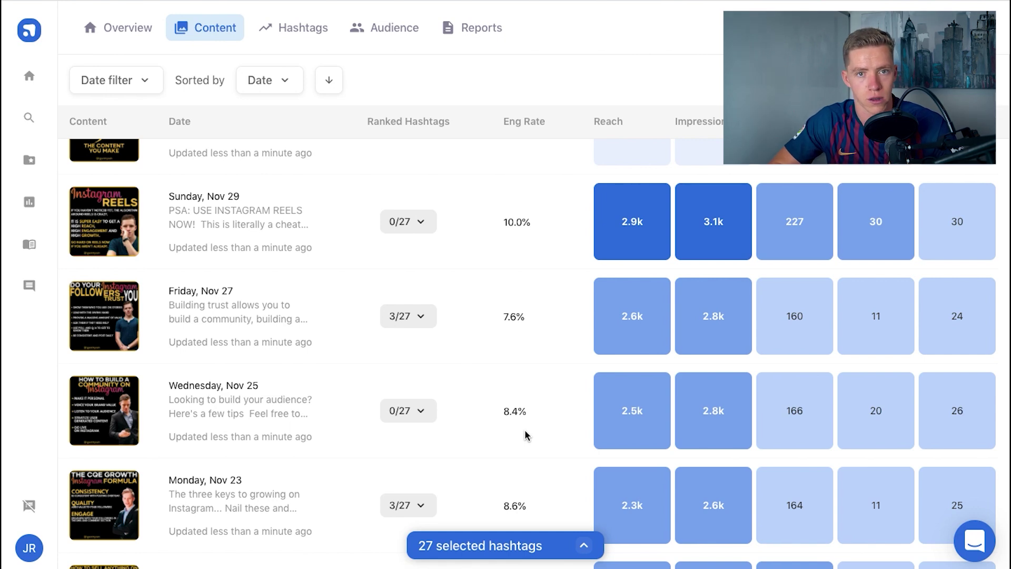
Load more posts in the content analytics and compare the older October posts' reach and engagement with the November ones.
scroll(525, 435, "down", 15)
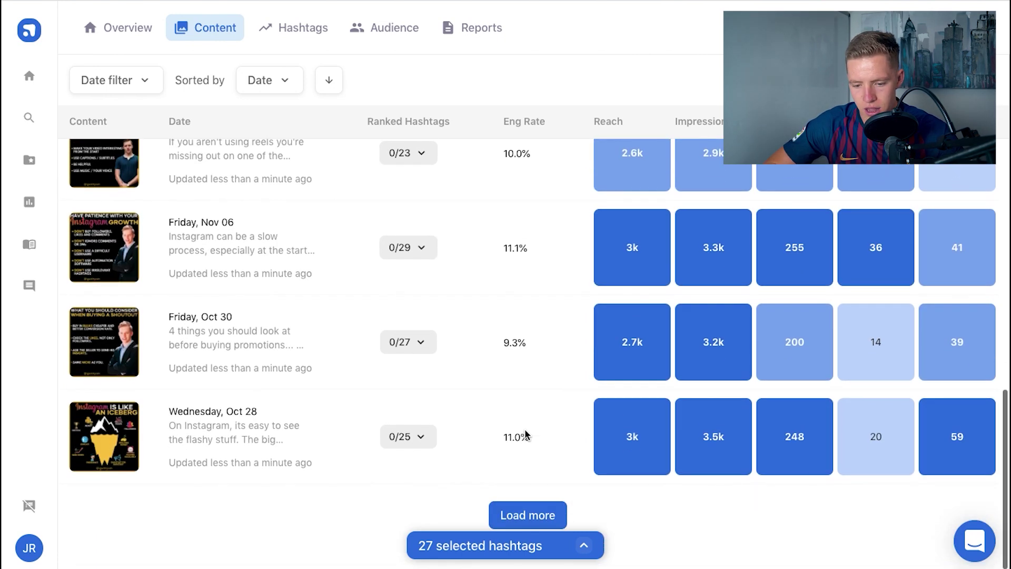
scroll(528, 225, "down", 1)
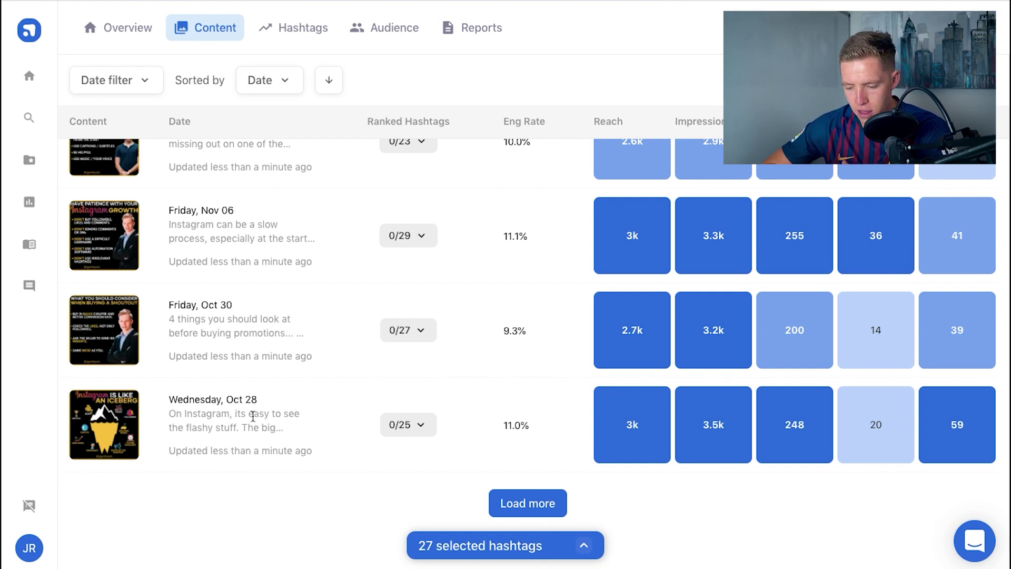
left_click(537, 514)
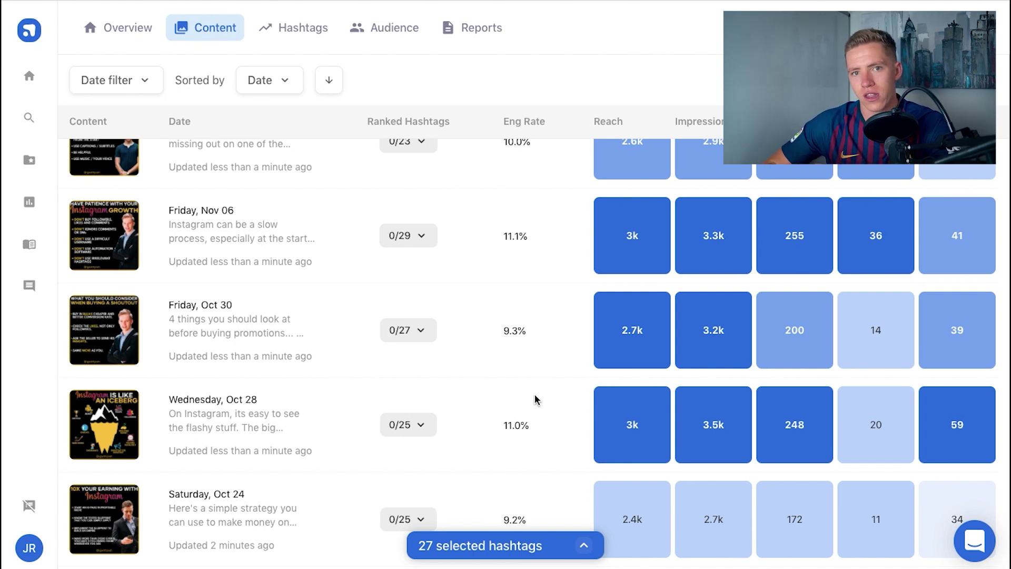
scroll(535, 394, "down", 3)
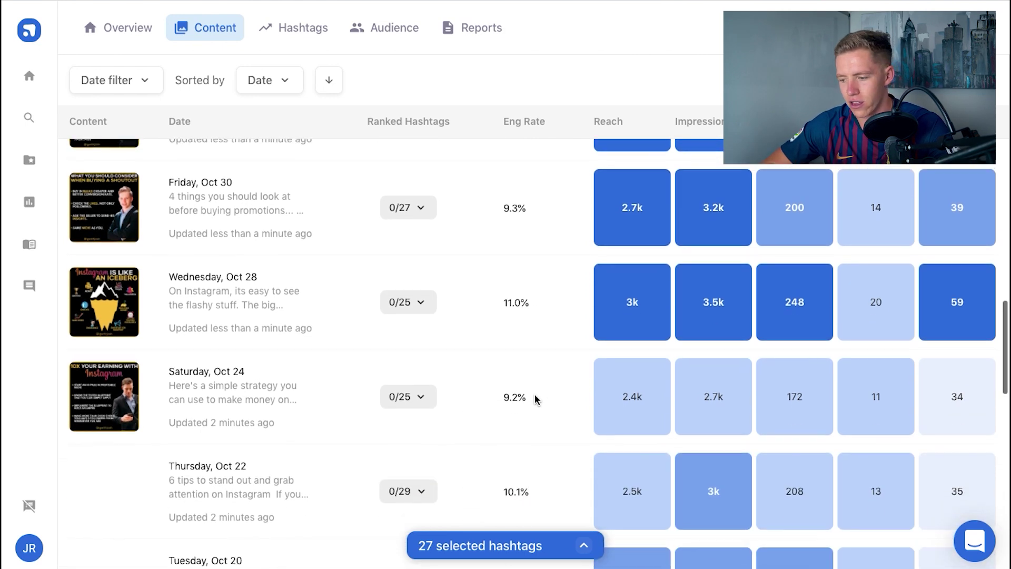
scroll(1007, 384, "up", 4)
scroll(926, 442, "down", 1)
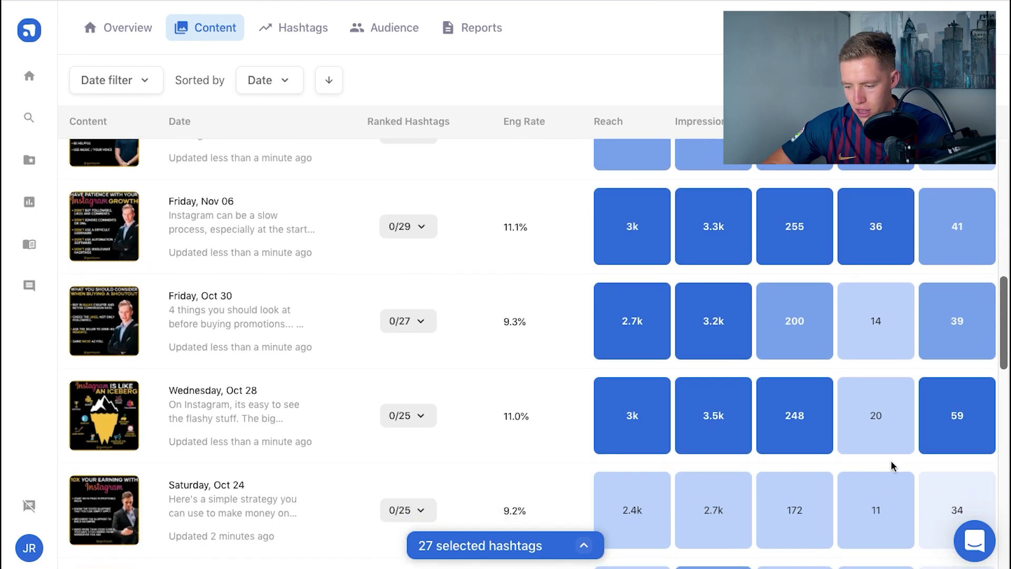
scroll(961, 416, "up", 2)
scroll(949, 374, "up", 6)
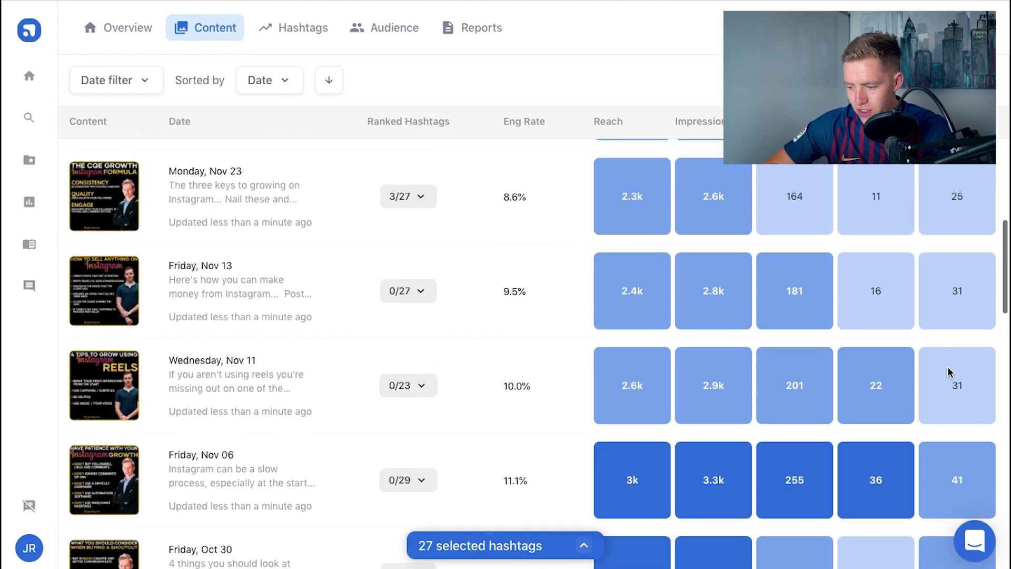
scroll(950, 372, "up", 2)
scroll(949, 373, "down", 5)
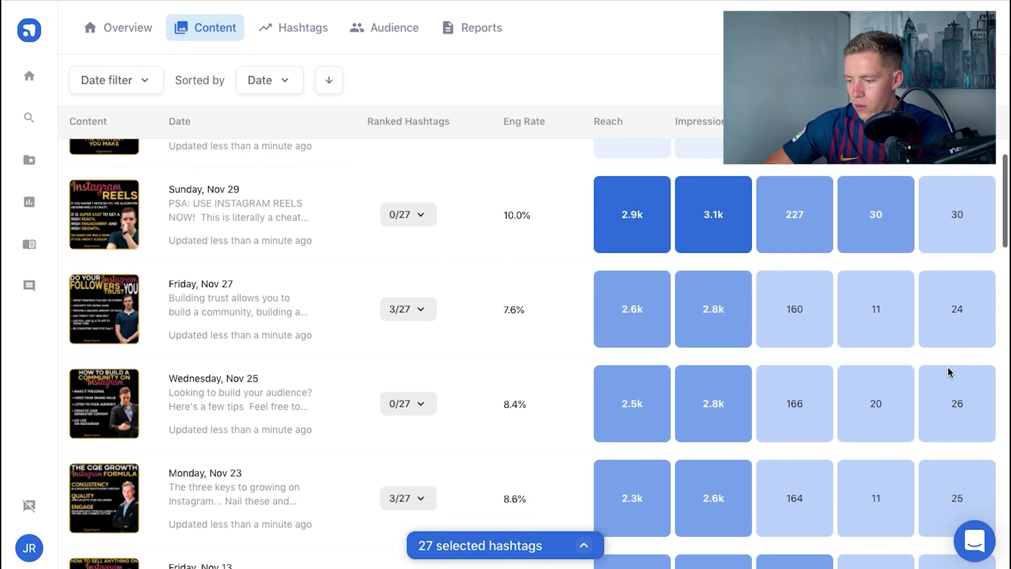
scroll(950, 373, "down", 3)
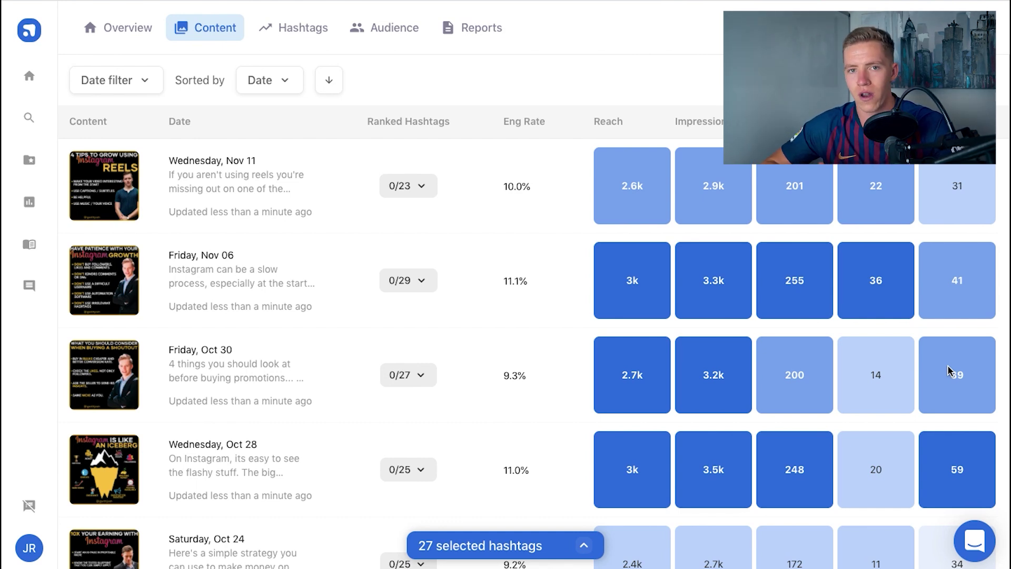
scroll(948, 370, "down", 5)
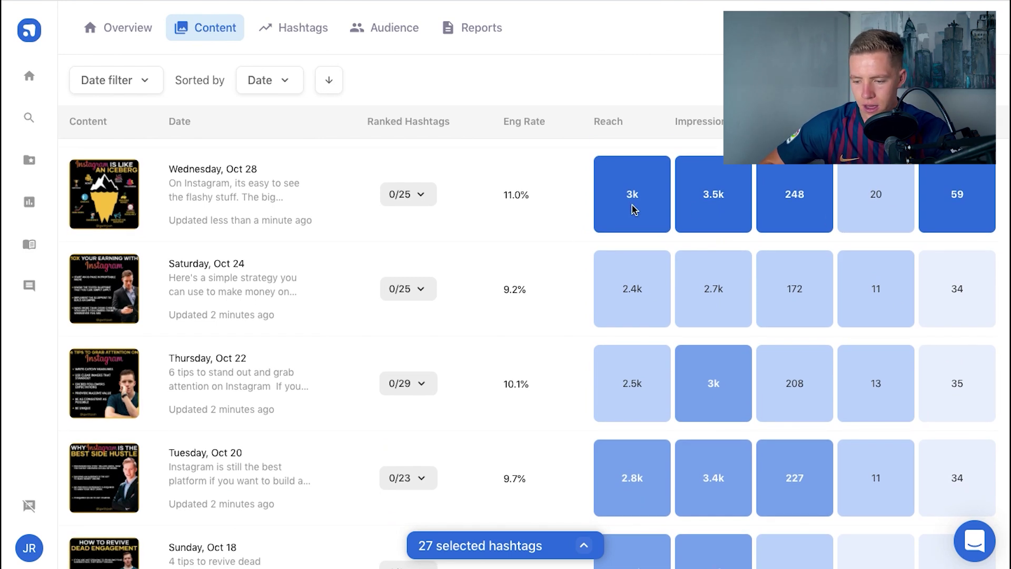
scroll(631, 204, "down", 6)
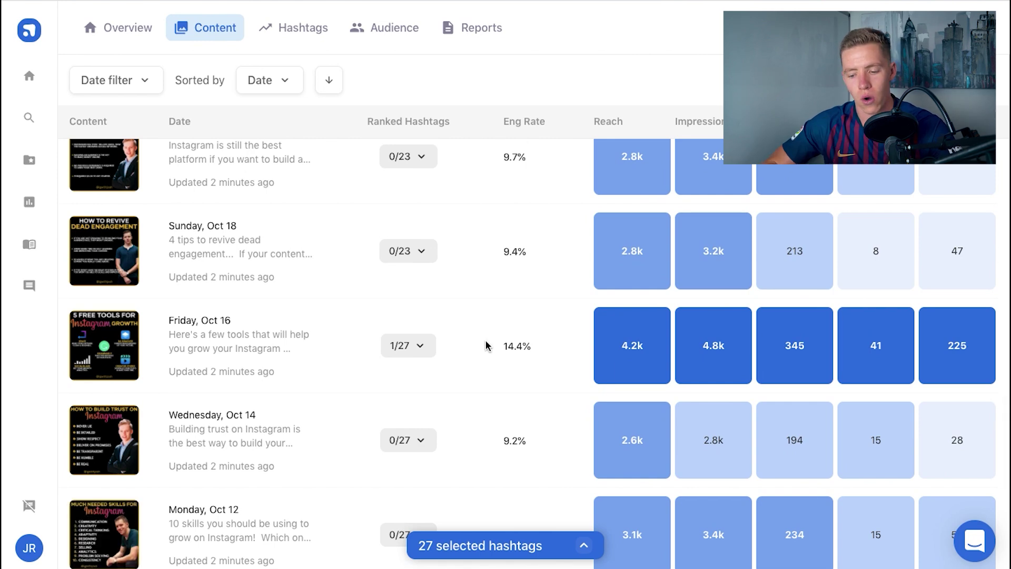
scroll(508, 233, "up", 10)
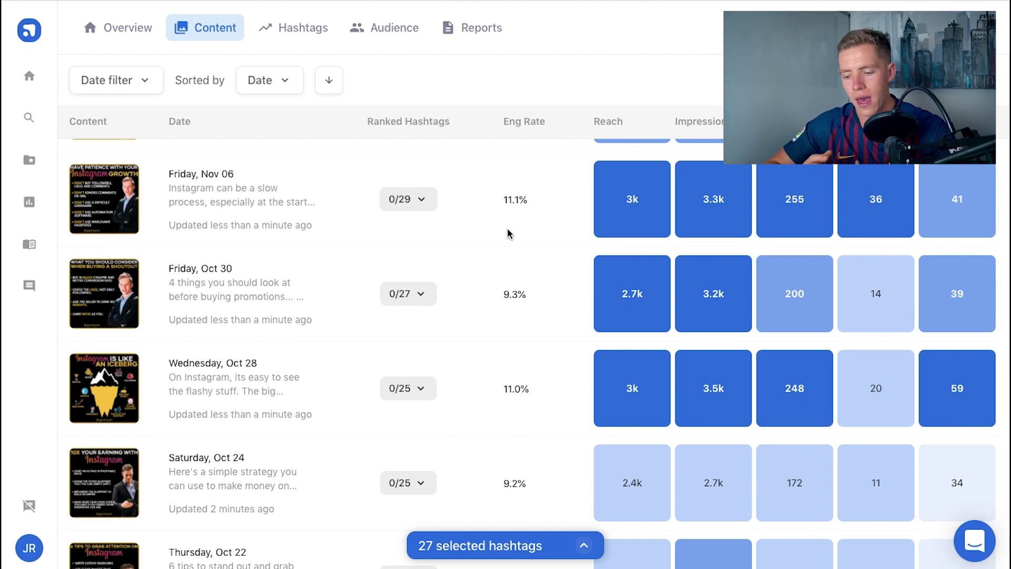
scroll(510, 234, "up", 7)
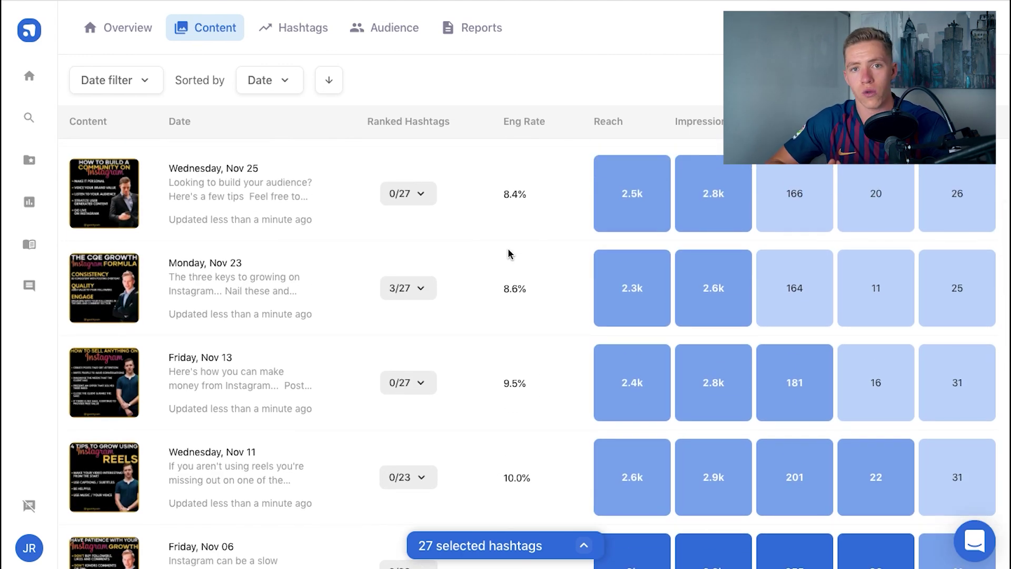